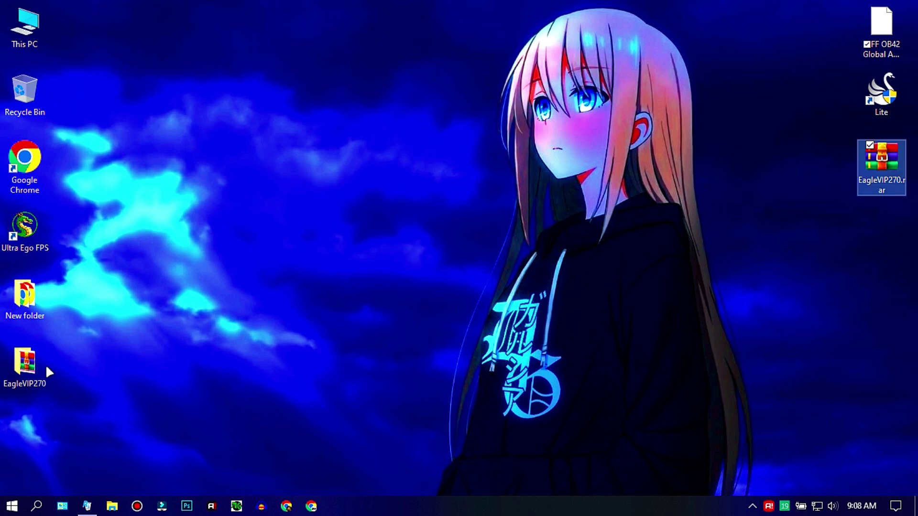
# Step: Open the EagleVIP270 folder on the desktop, extract BlueStacks.rar directly into it, and refresh the folder
pyautogui.moveTo(45, 367); pyautogui.dragTo(343, 266)
pyautogui.doubleClick(325, 230)
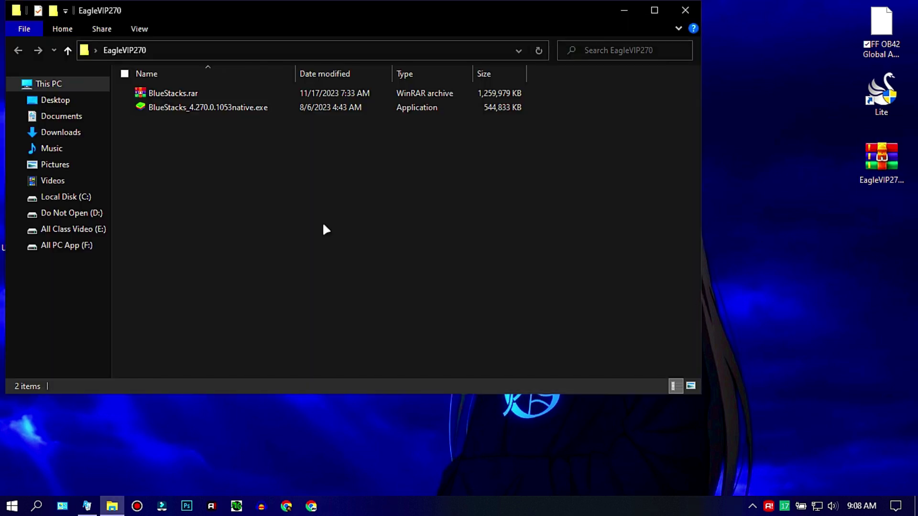
pyautogui.click(205, 95)
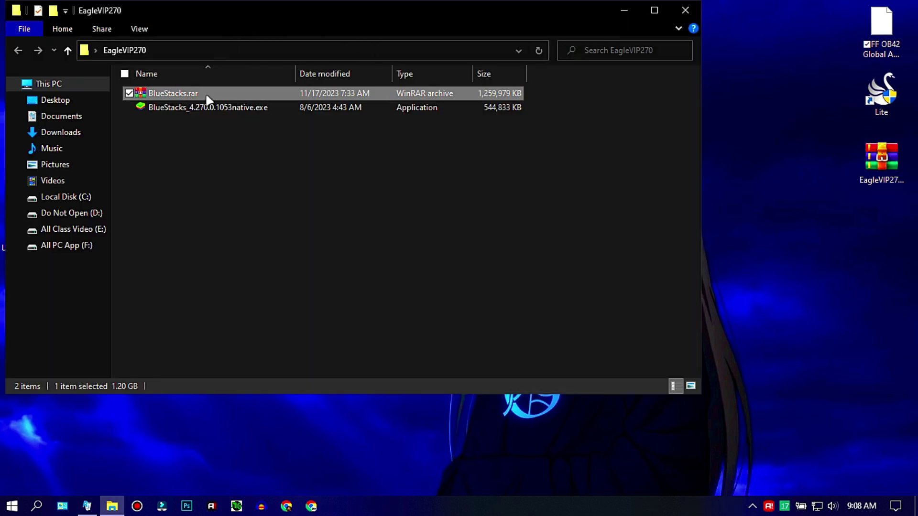
pyautogui.click(164, 109)
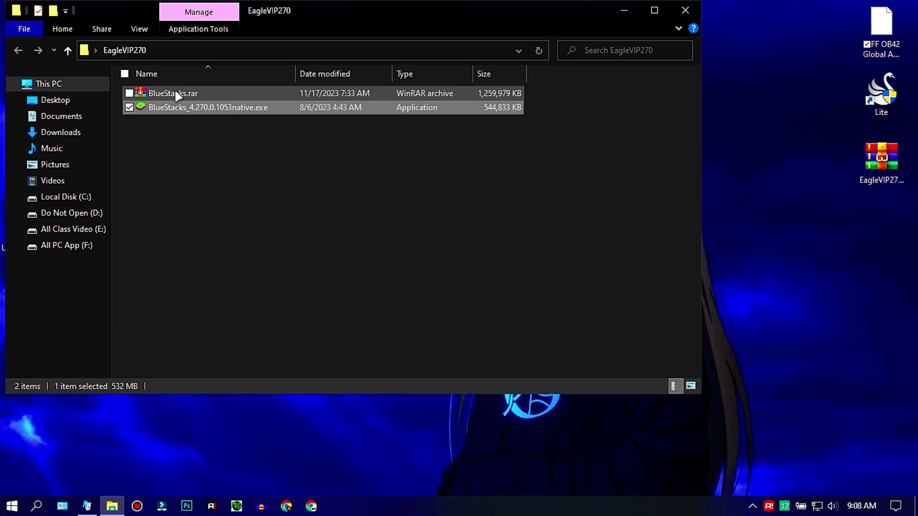
pyautogui.click(177, 94)
pyautogui.rightClick(176, 94)
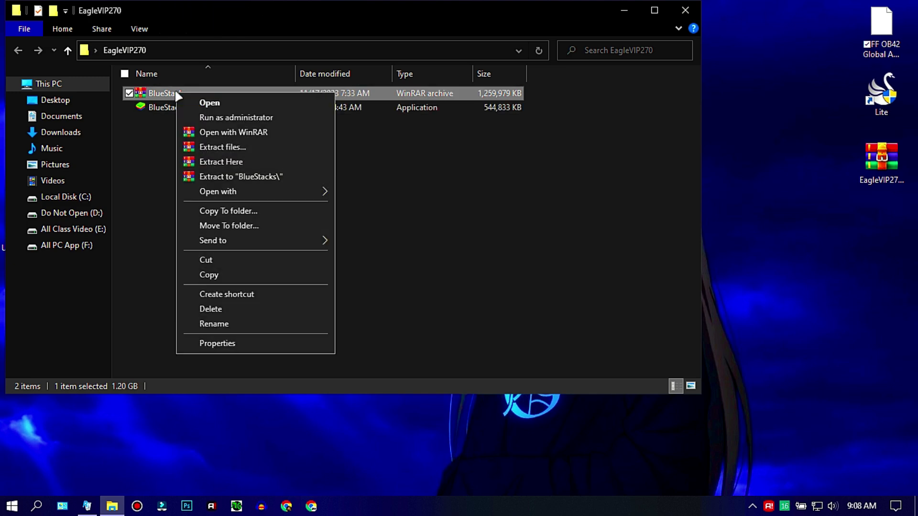
pyautogui.click(224, 158)
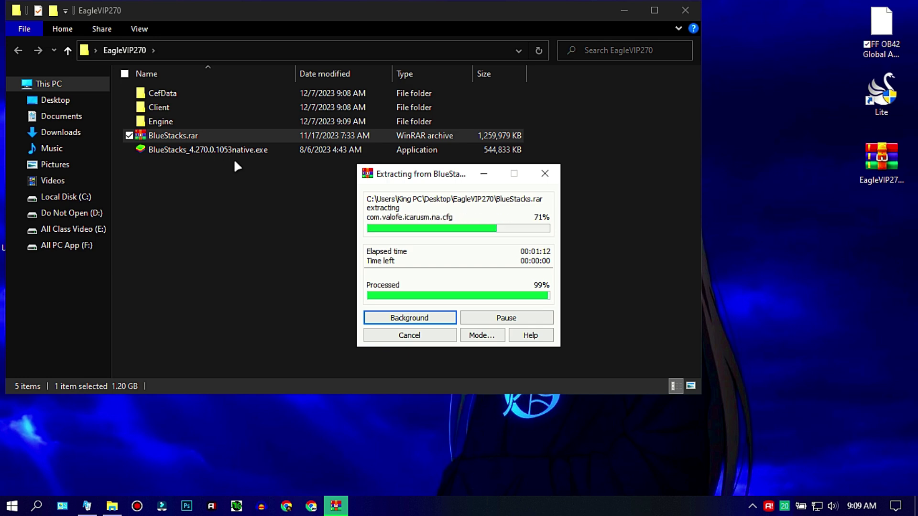
pyautogui.rightClick(186, 233)
pyautogui.click(206, 284)
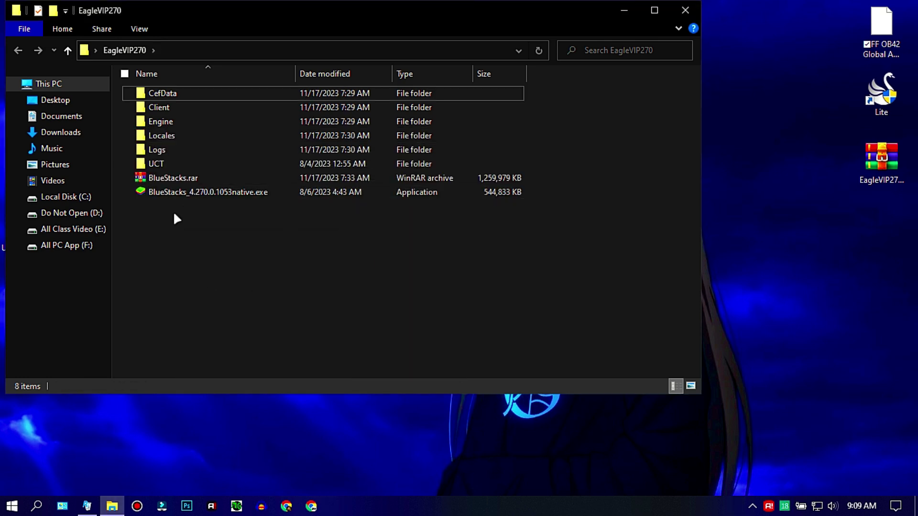
# Step: Delete the BlueStacks.rar archive from the EagleVIP270 folder and shift the folder window off the desktop icons
pyautogui.click(166, 179)
pyautogui.rightClick(167, 179)
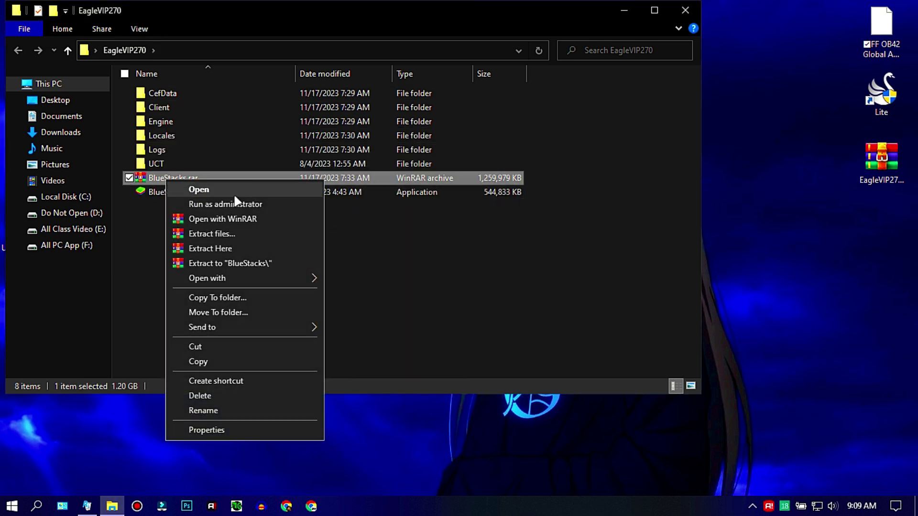
pyautogui.click(200, 395)
pyautogui.moveTo(594, 92); pyautogui.dragTo(369, 165)
pyautogui.click(207, 202)
pyautogui.click(194, 178)
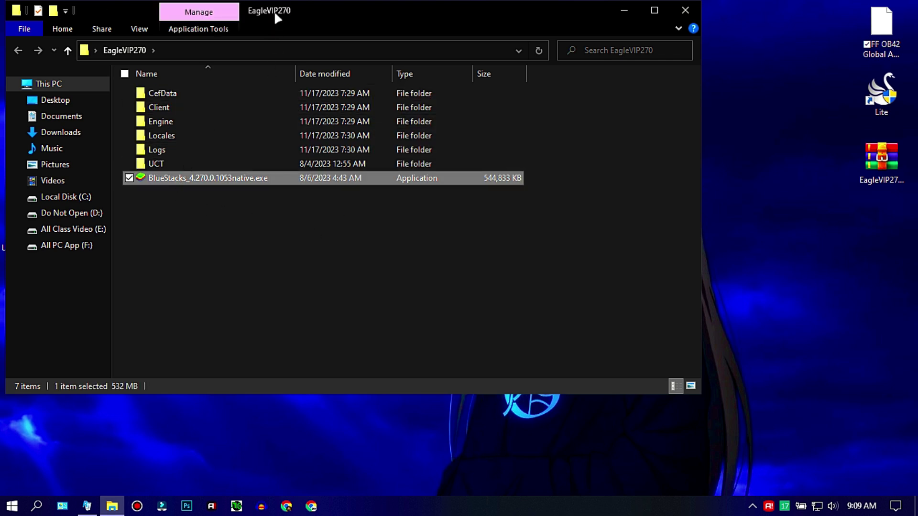
pyautogui.moveTo(275, 11); pyautogui.dragTo(417, 11)
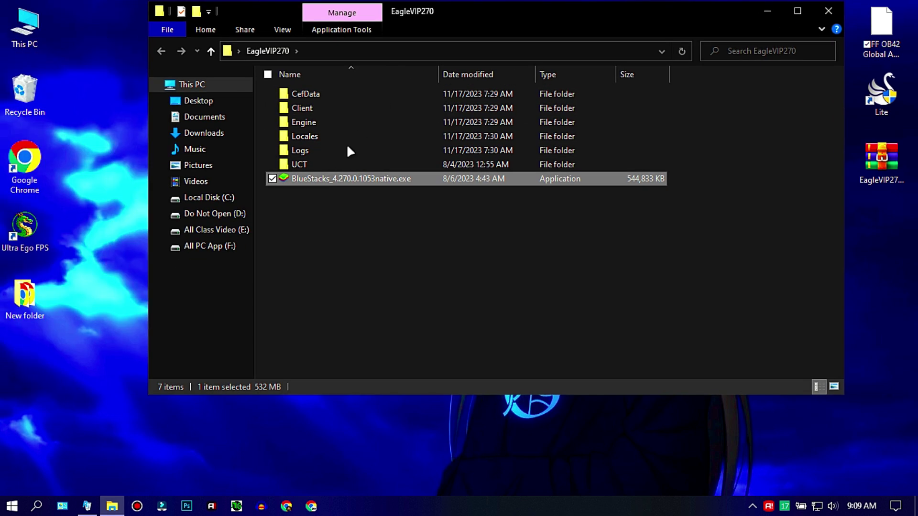
pyautogui.click(309, 209)
# Step: Switch to Revo Uninstaller Pro and start uninstalling BlueStacks App Player without creating a System Restore Point
pyautogui.click(82, 510)
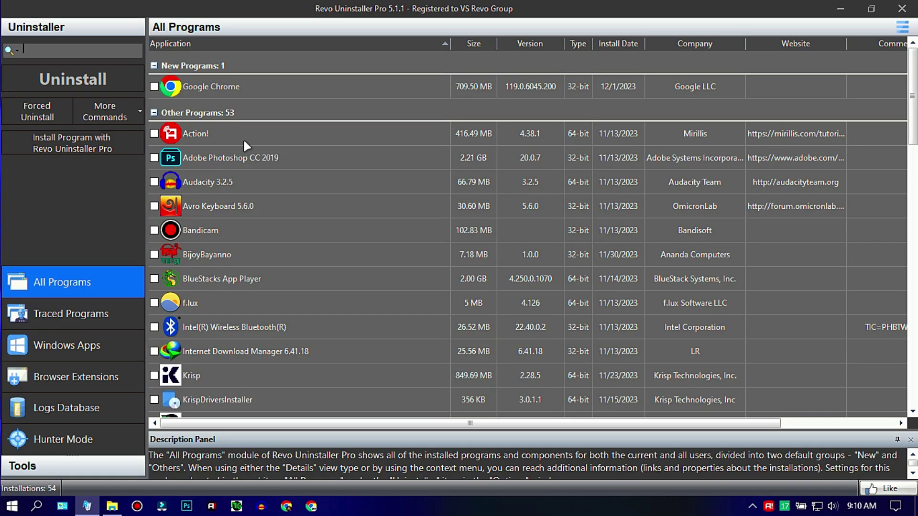
pyautogui.click(191, 279)
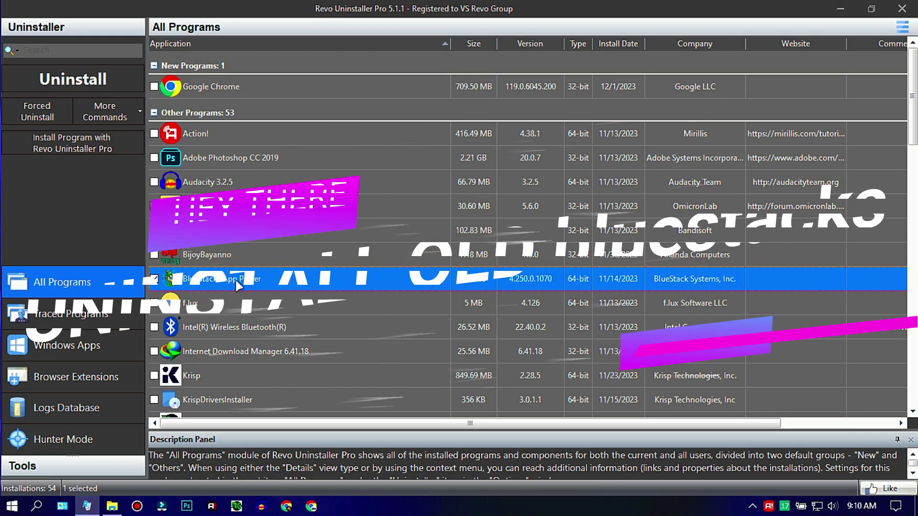
pyautogui.rightClick(245, 276)
pyautogui.click(271, 283)
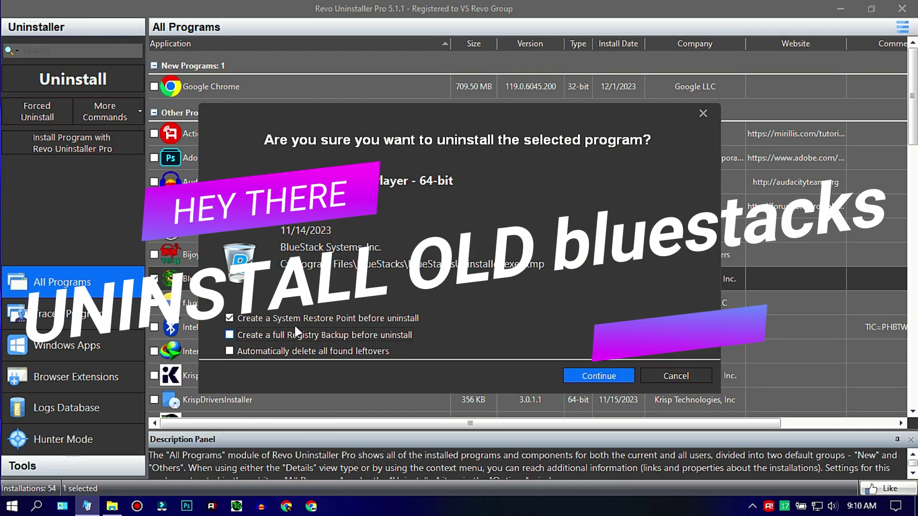
pyautogui.click(388, 335)
pyautogui.click(371, 320)
pyautogui.click(599, 376)
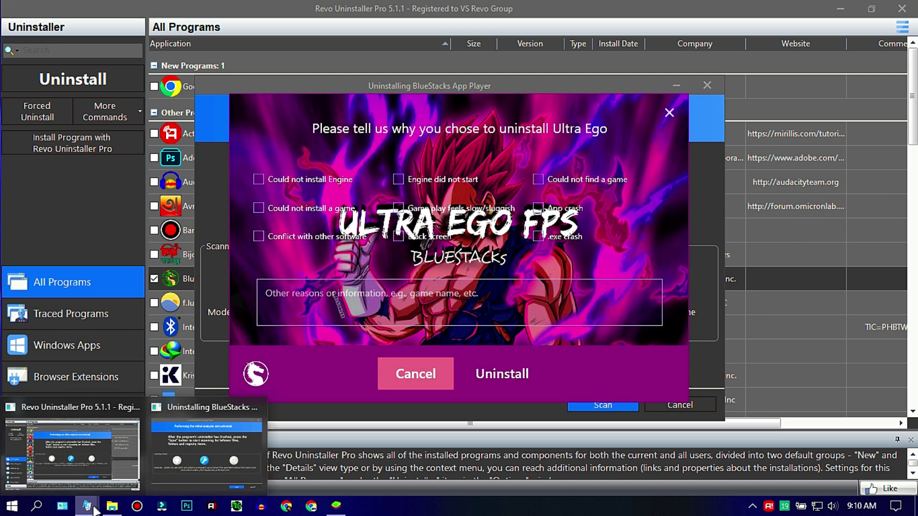
# Step: Confirm the old BlueStacks uninstall, scan for leftovers in Moderate mode, and skip deleting the leftover registry entries
pyautogui.click(502, 373)
pyautogui.click(516, 288)
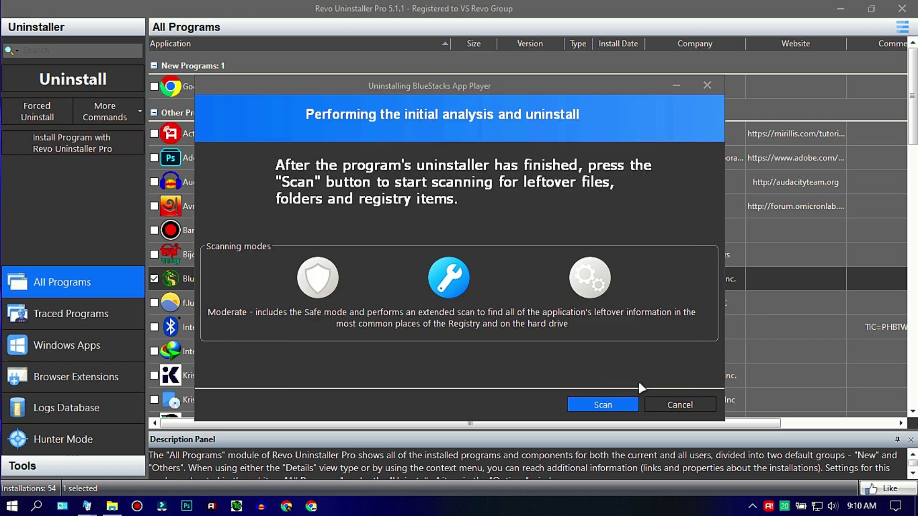
pyautogui.click(603, 404)
pyautogui.click(603, 405)
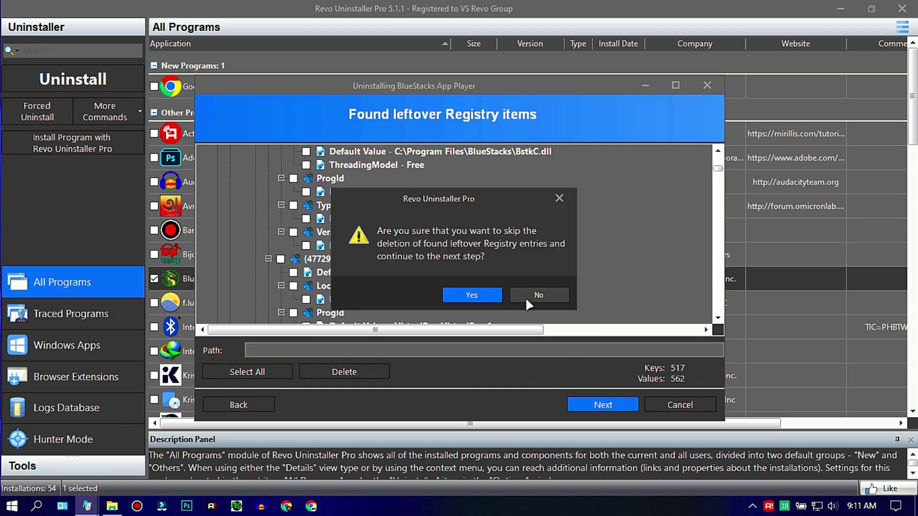
pyautogui.click(472, 295)
pyautogui.click(603, 404)
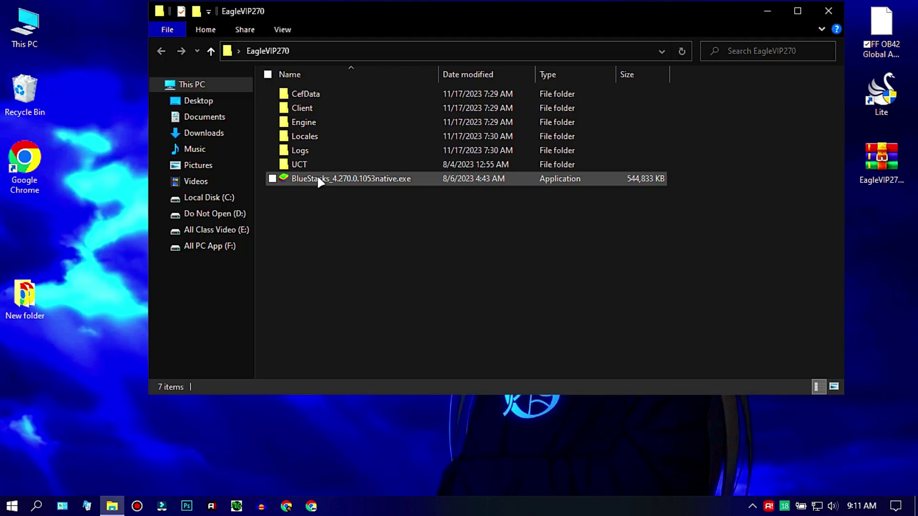
# Step: Run BlueStacks_4.270.0.1053native.exe from the EagleVIP270 folder to install BlueStacks 4, refreshing the desktop during installation
pyautogui.click(371, 181)
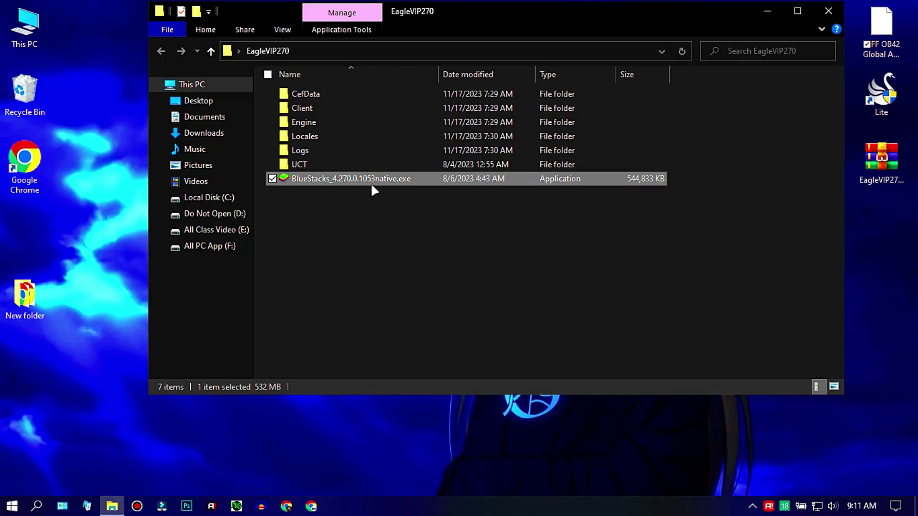
pyautogui.doubleClick(348, 182)
pyautogui.click(389, 344)
pyautogui.click(447, 373)
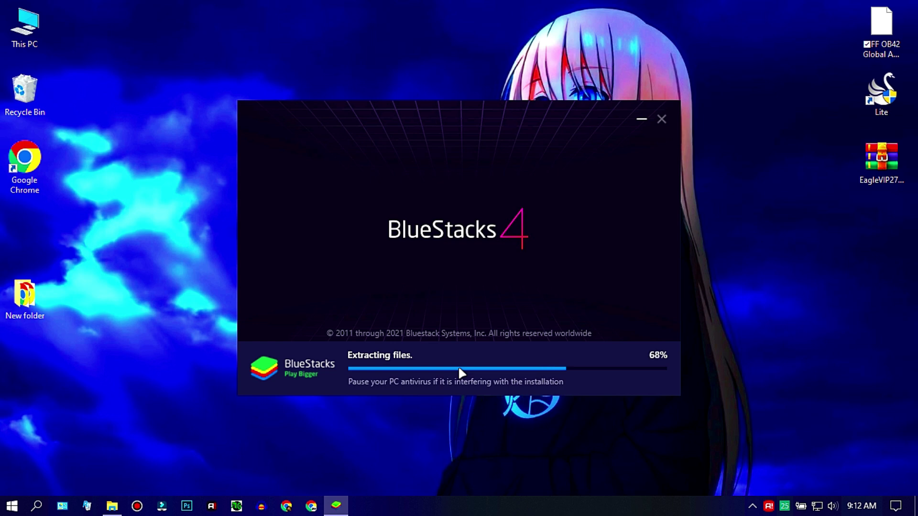
pyautogui.rightClick(737, 272)
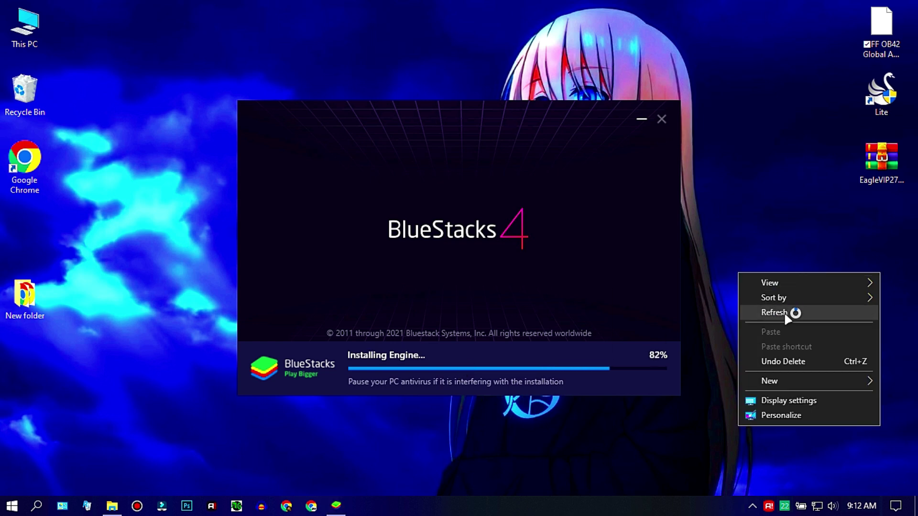
pyautogui.click(791, 314)
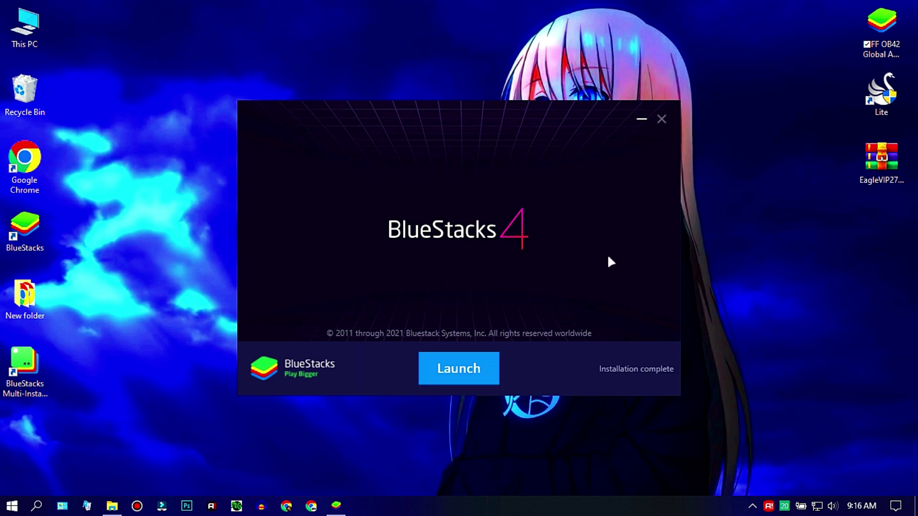
# Step: Launch BlueStacks, dismiss the update offer, postpone the Google Play sign-in, and finish the introductory tips
pyautogui.click(472, 369)
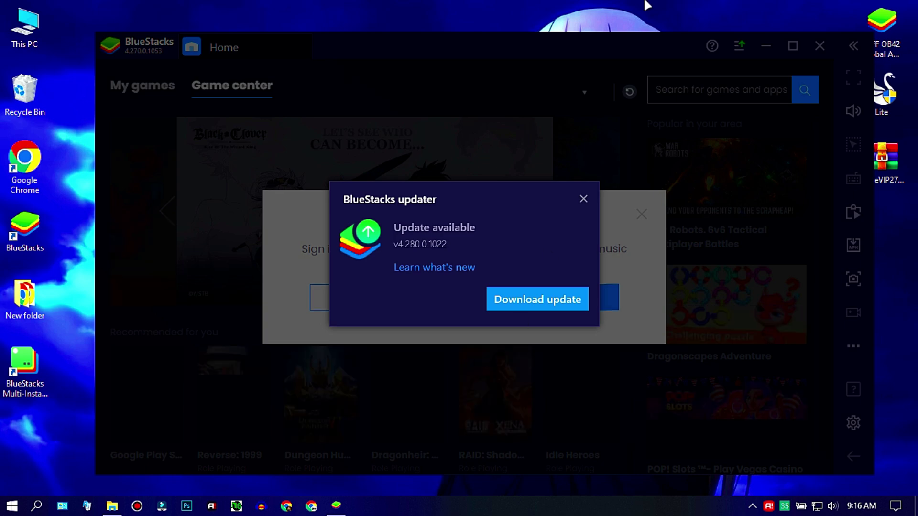
pyautogui.click(584, 199)
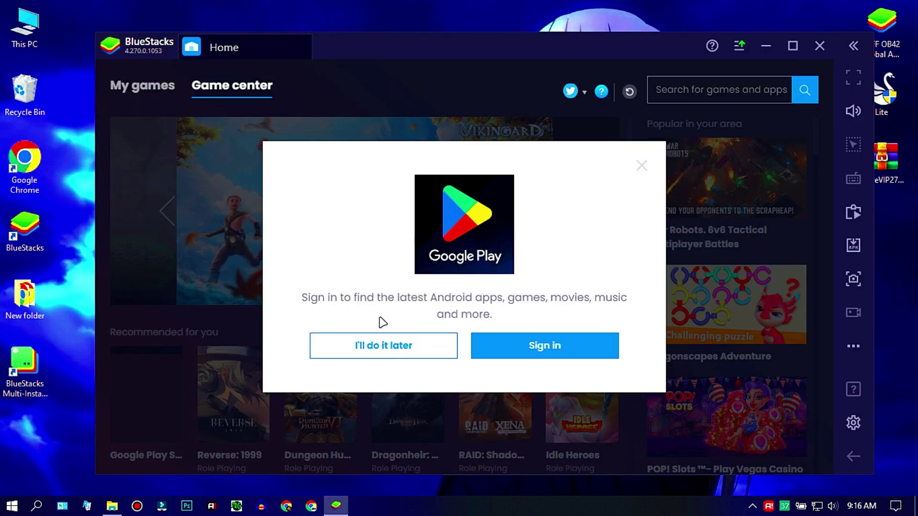
pyautogui.click(364, 338)
pyautogui.click(597, 150)
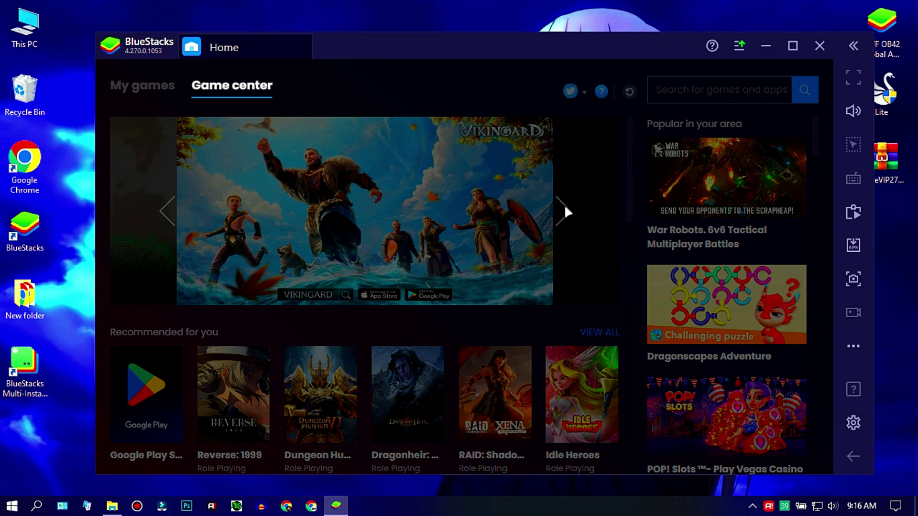
pyautogui.click(450, 149)
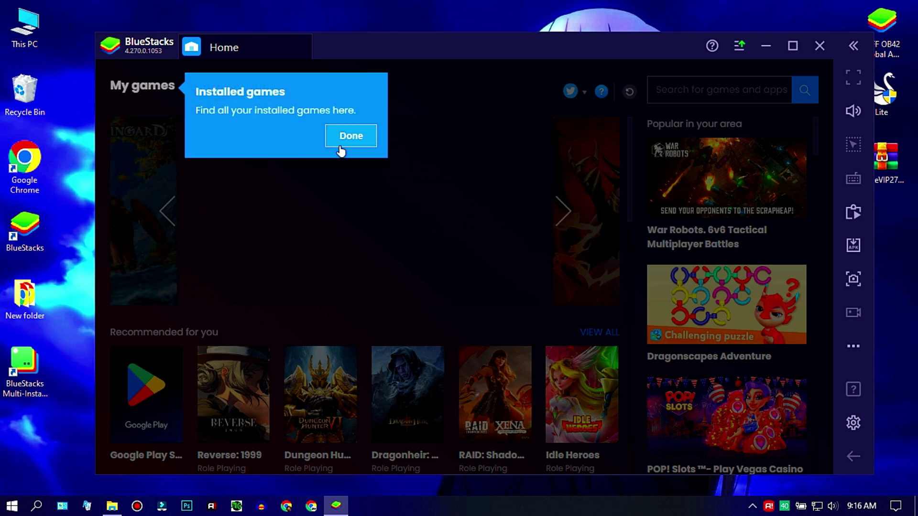
pyautogui.click(345, 144)
# Step: View the My games page and close BlueStacks completely
pyautogui.click(129, 92)
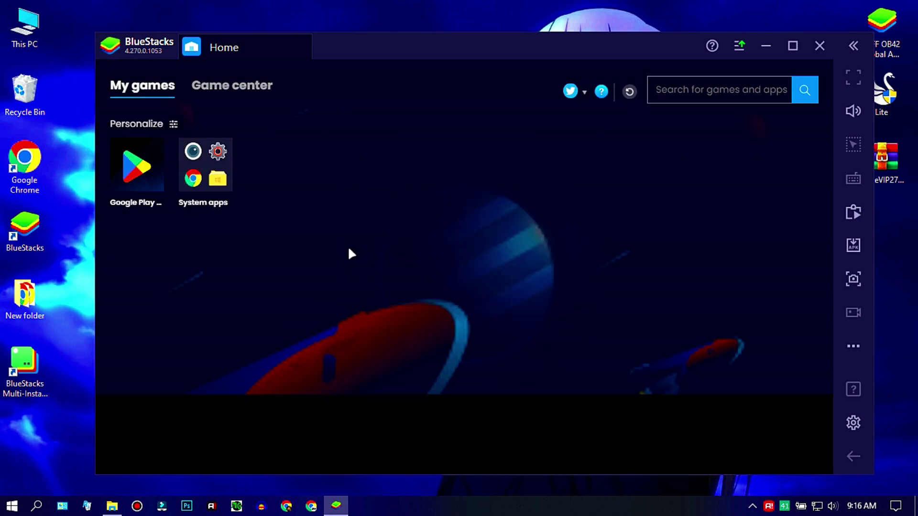
pyautogui.click(821, 47)
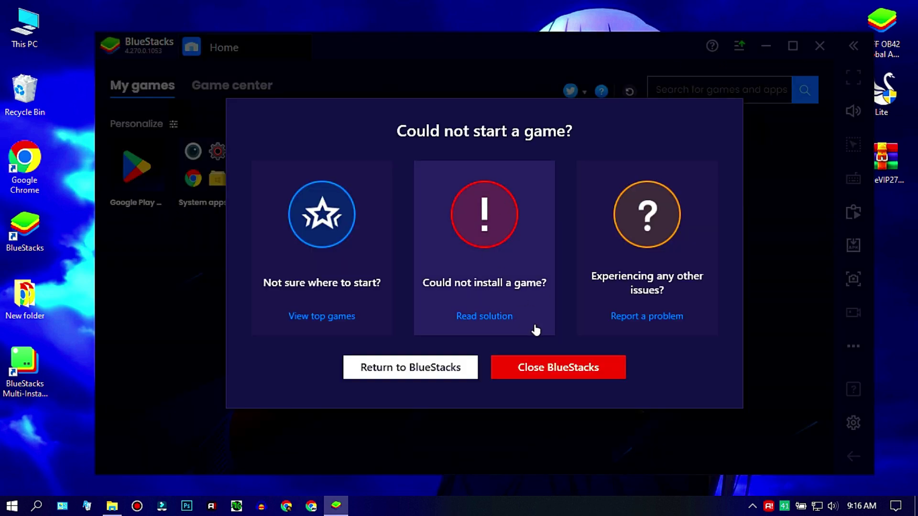
pyautogui.click(538, 368)
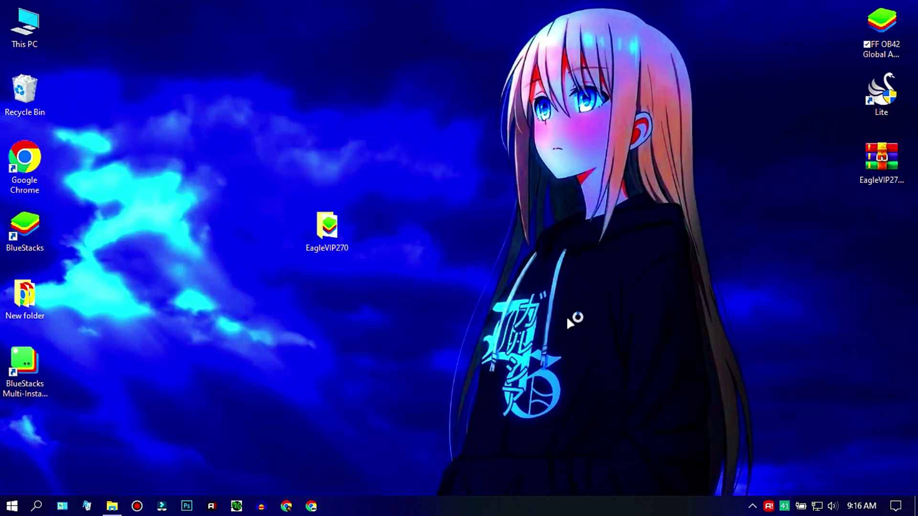
# Step: Cut the CefData, Client, Engine, Locales, Logs and UCT folders from the EagleVIP270 folder
pyautogui.doubleClick(327, 229)
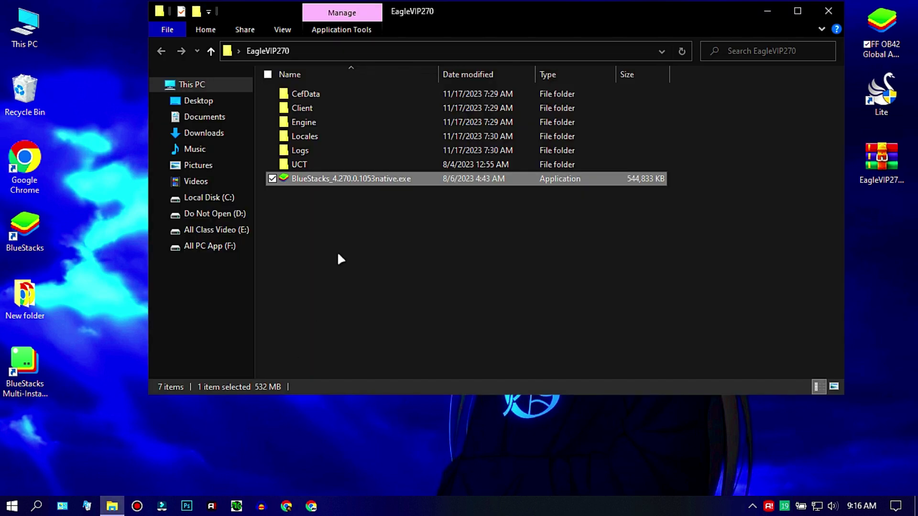
pyautogui.click(337, 251)
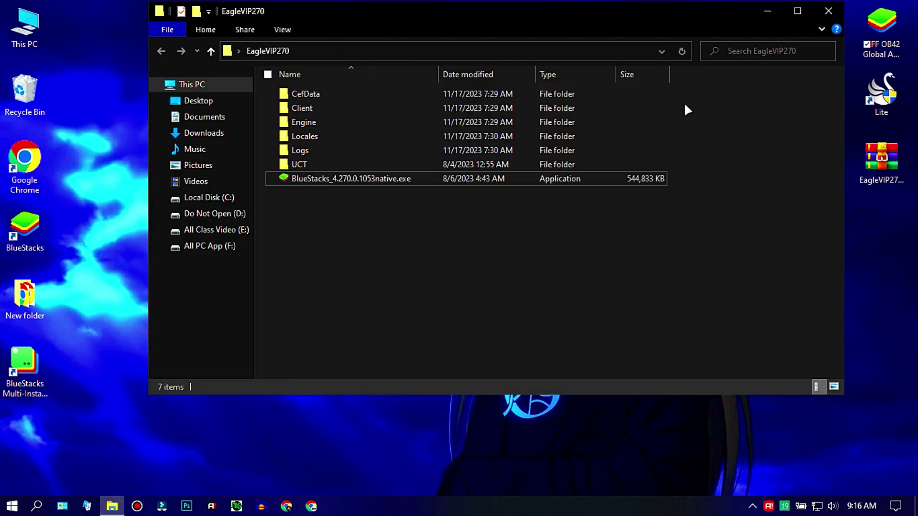
pyautogui.moveTo(662, 101); pyautogui.dragTo(444, 170)
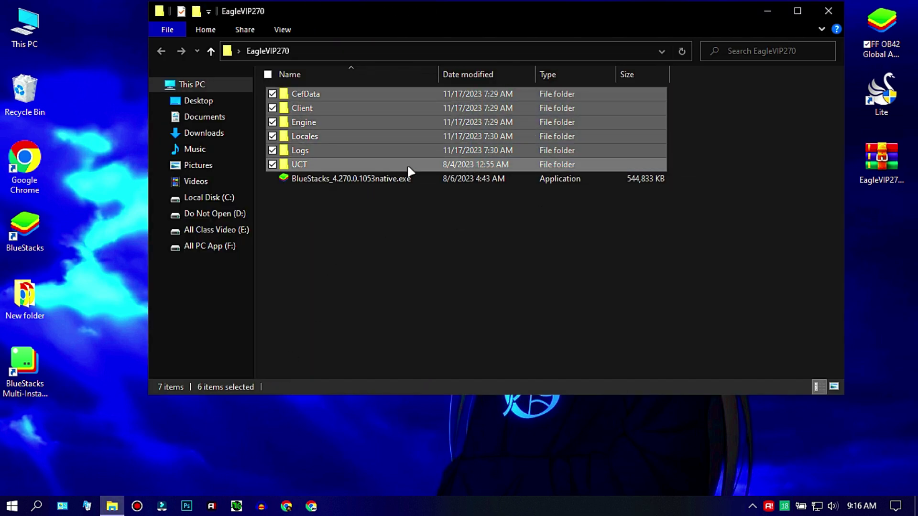
pyautogui.rightClick(410, 168)
pyautogui.click(605, 380)
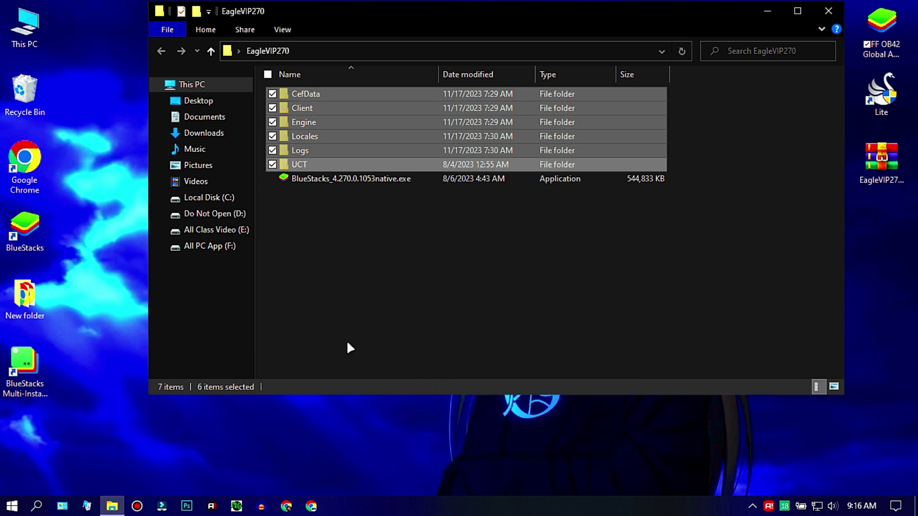
# Step: Open Local Disk (C:) and turn the display of hidden items off and back on
pyautogui.click(201, 201)
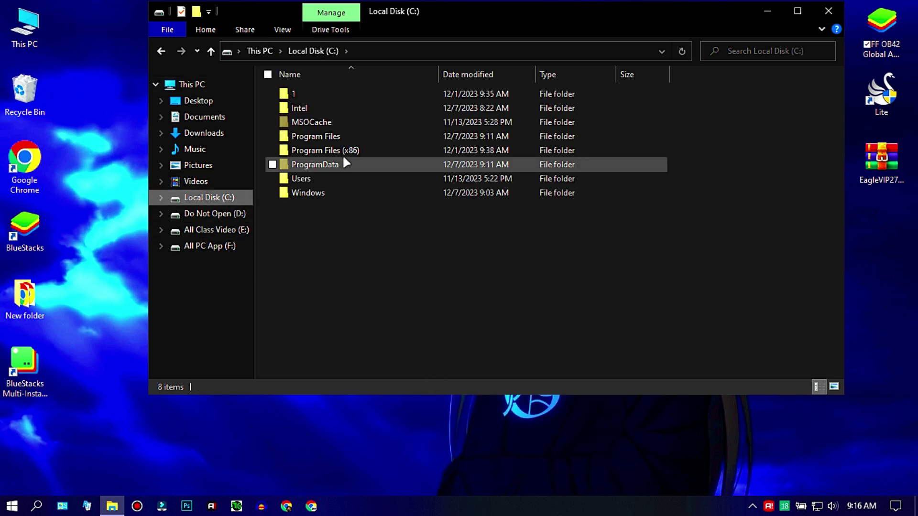
pyautogui.click(278, 30)
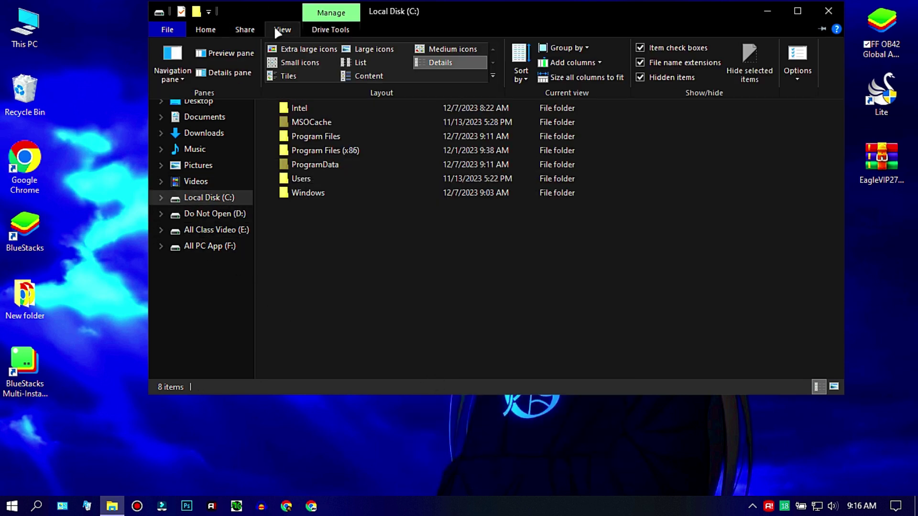
pyautogui.click(643, 77)
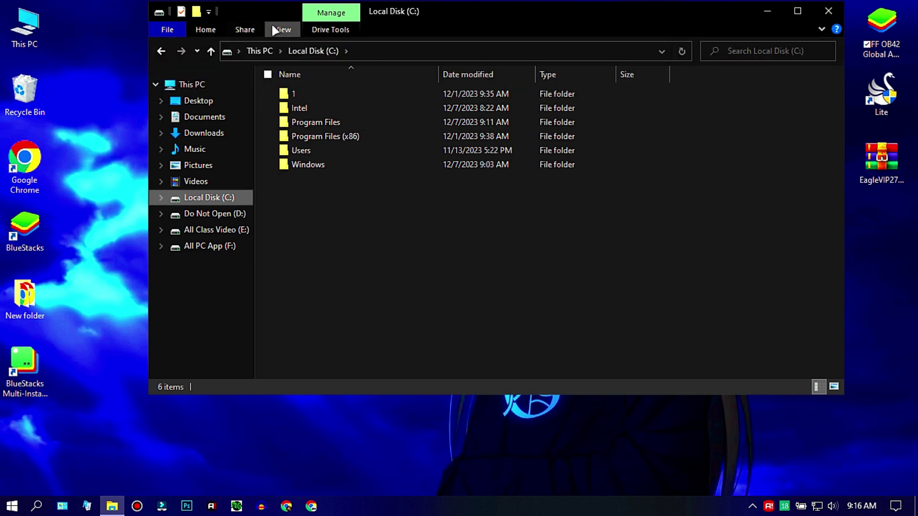
pyautogui.click(274, 29)
pyautogui.click(639, 77)
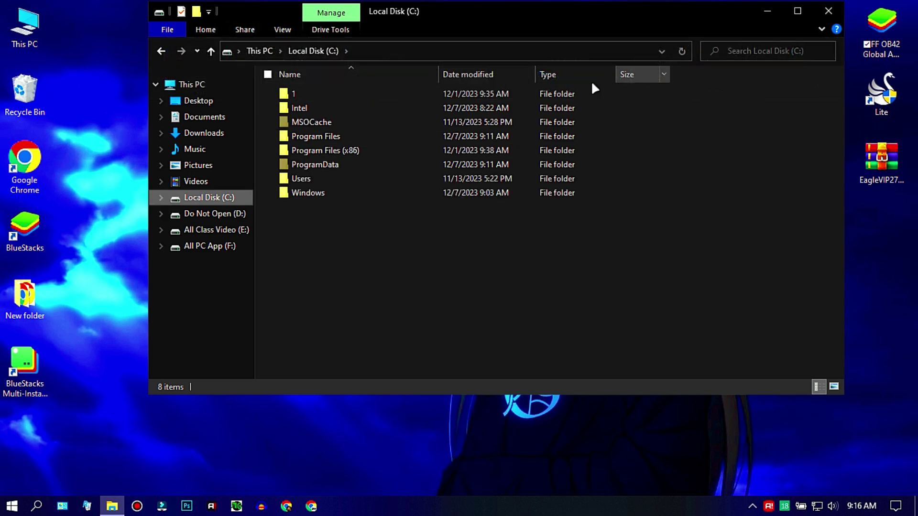
# Step: Paste the cut folders into C:\ProgramData\BlueStacks and replace the files that have the same names
pyautogui.doubleClick(327, 164)
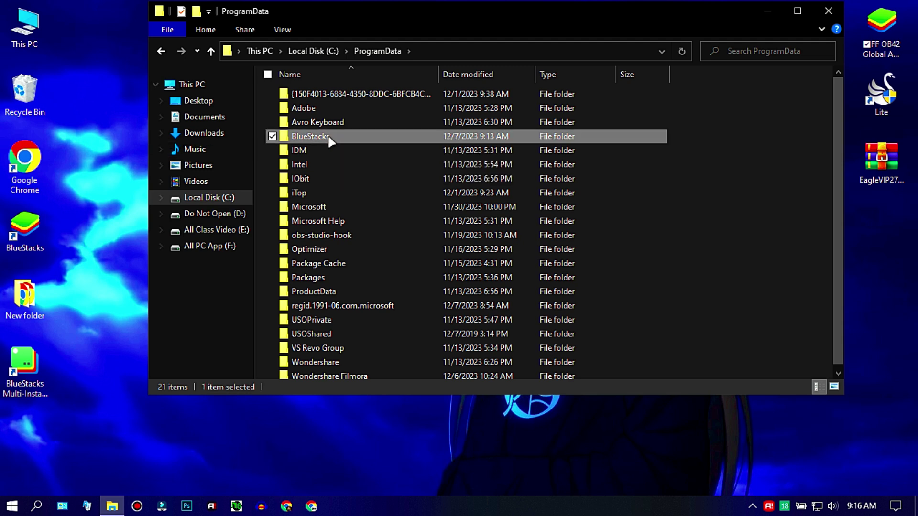
pyautogui.doubleClick(328, 136)
pyautogui.rightClick(334, 221)
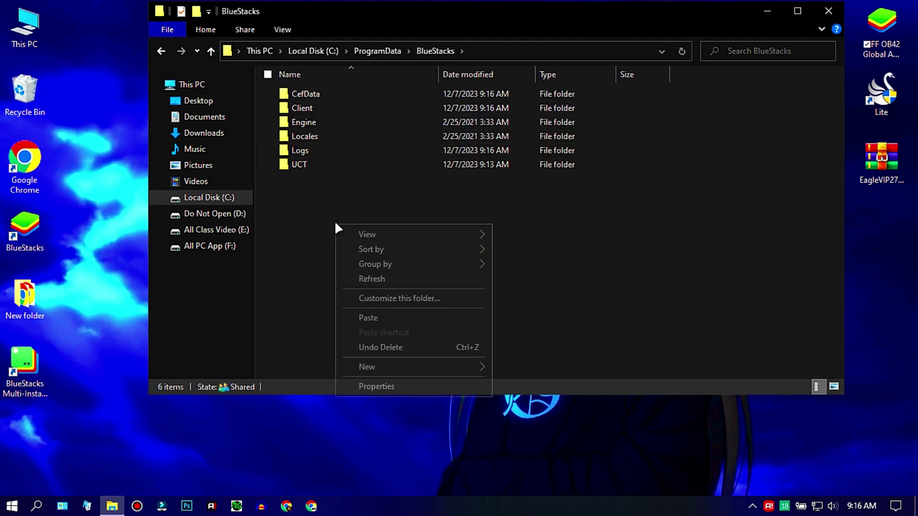
pyautogui.click(373, 318)
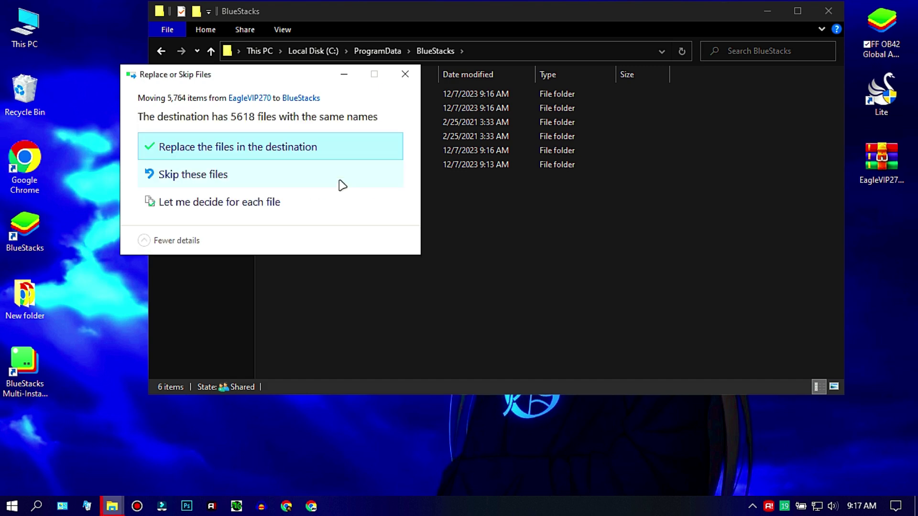
pyautogui.click(281, 159)
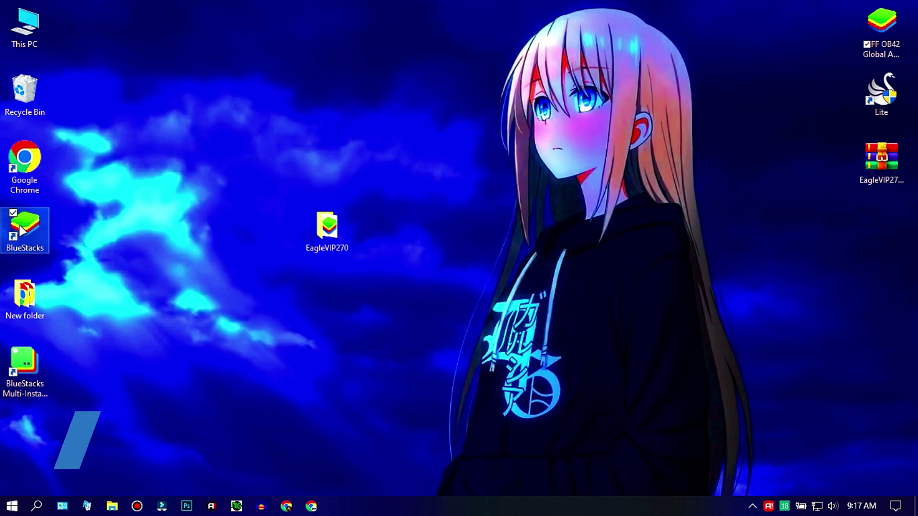
# Step: Set the BlueStacks desktop shortcut to run maximized and as an administrator, and apply the changes with administrator permission
pyautogui.rightClick(21, 231)
pyautogui.click(50, 478)
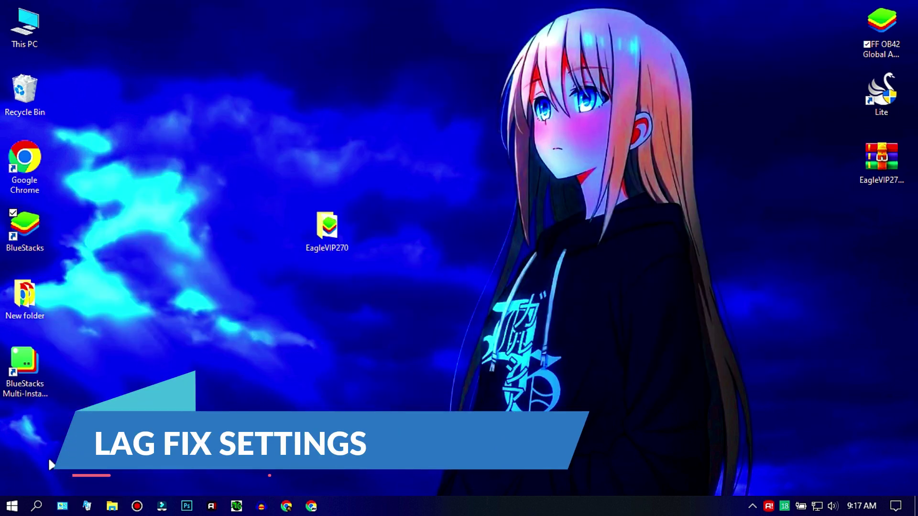
pyautogui.click(127, 330)
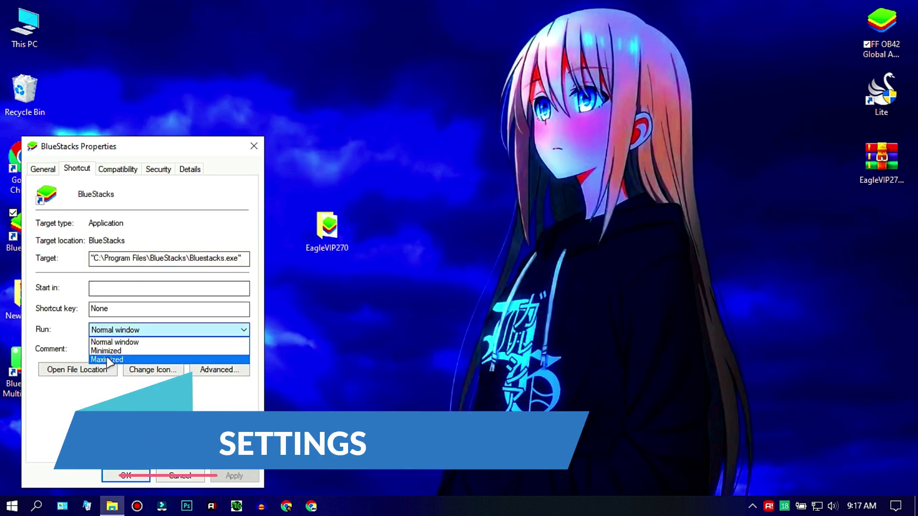
pyautogui.click(109, 359)
pyautogui.click(211, 370)
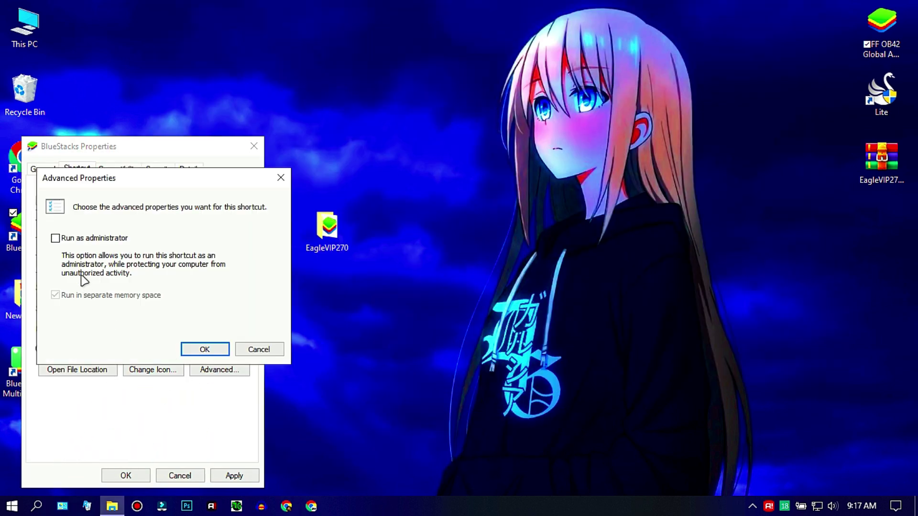
pyautogui.click(199, 351)
pyautogui.click(114, 170)
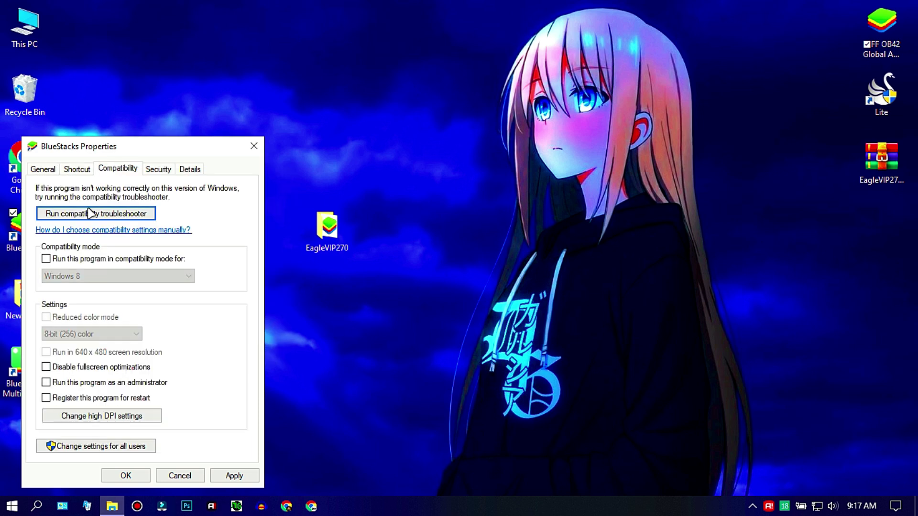
pyautogui.click(232, 475)
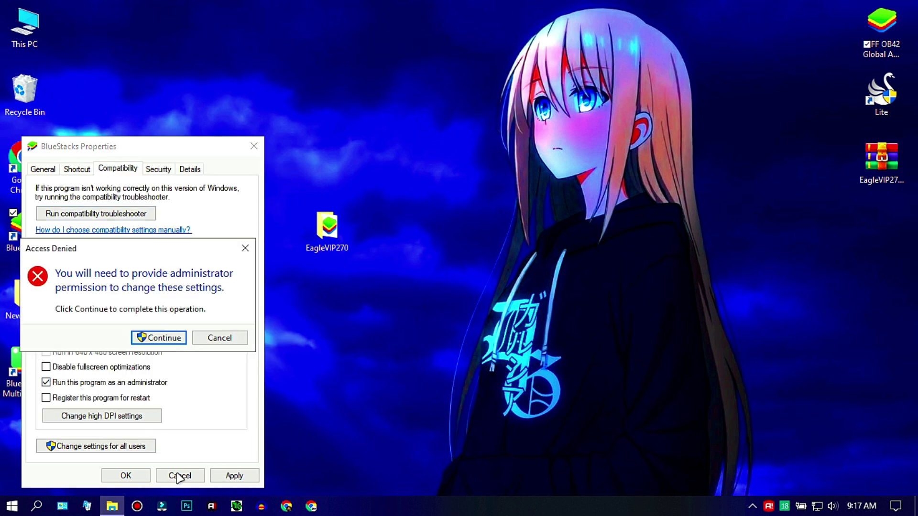
pyautogui.click(139, 338)
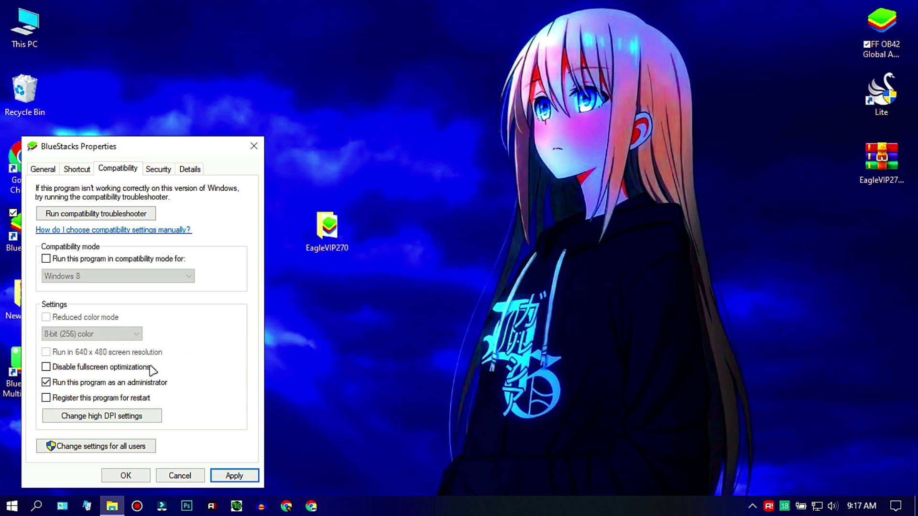
pyautogui.click(124, 476)
# Step: Open the Windows Game Mode settings and go to the related Graphics settings
pyautogui.click(12, 506)
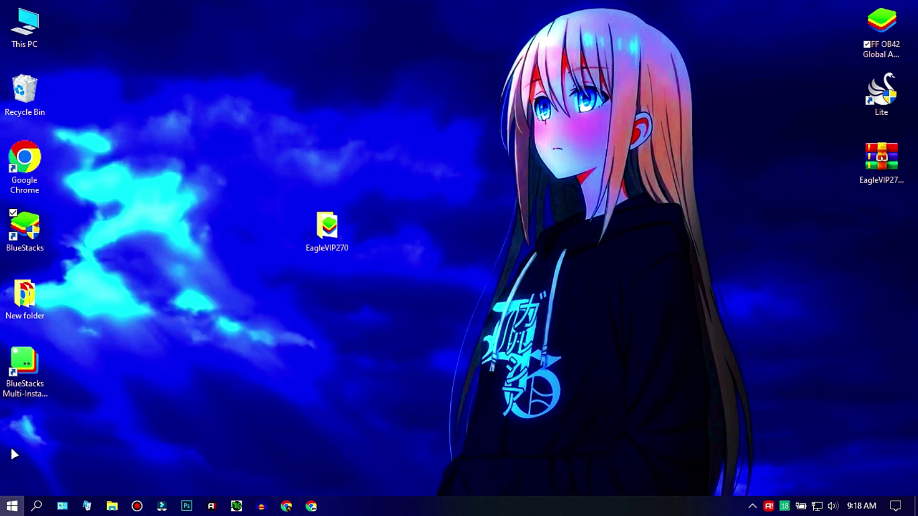
pyautogui.click(15, 448)
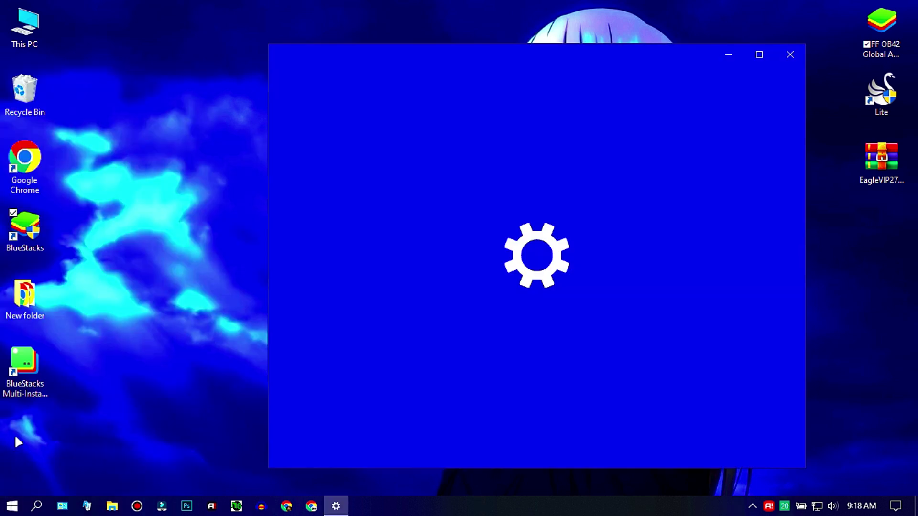
pyautogui.scroll(-2, 462, 306)
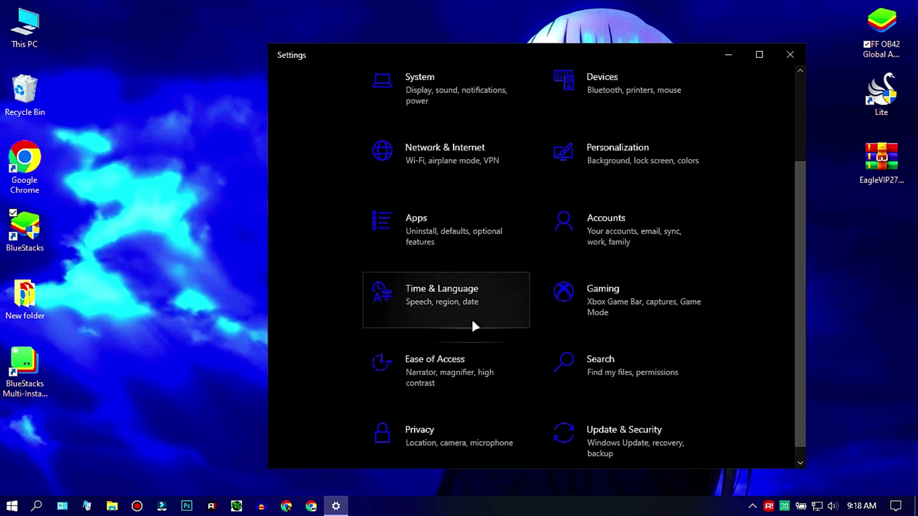
pyautogui.scroll(-1, 568, 301)
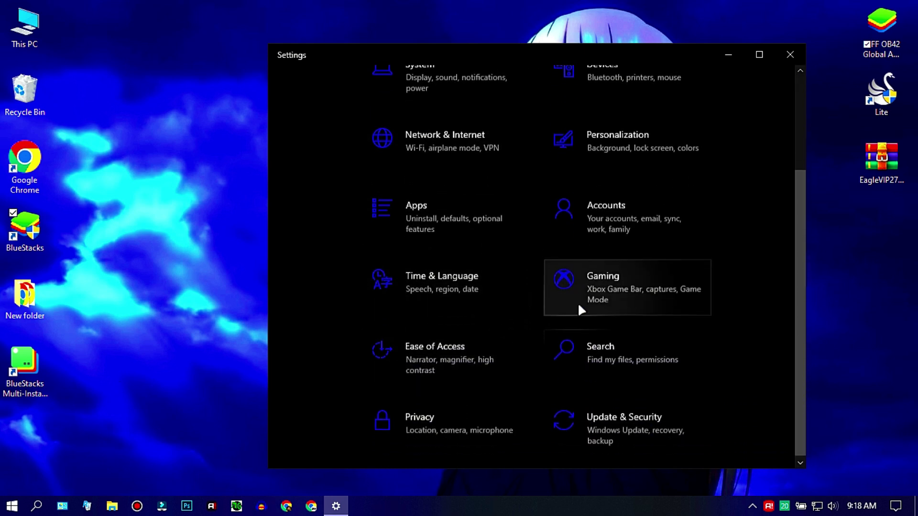
pyautogui.click(557, 286)
pyautogui.click(337, 223)
pyautogui.click(332, 260)
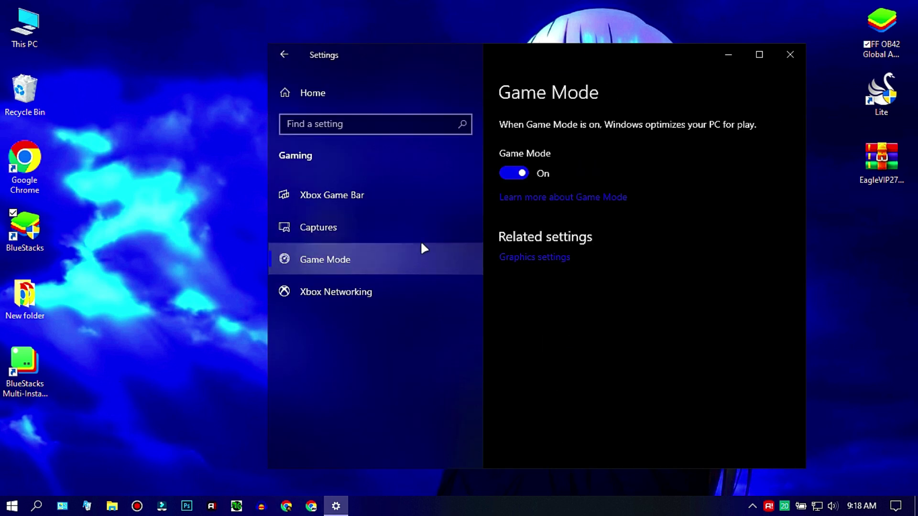
pyautogui.click(526, 257)
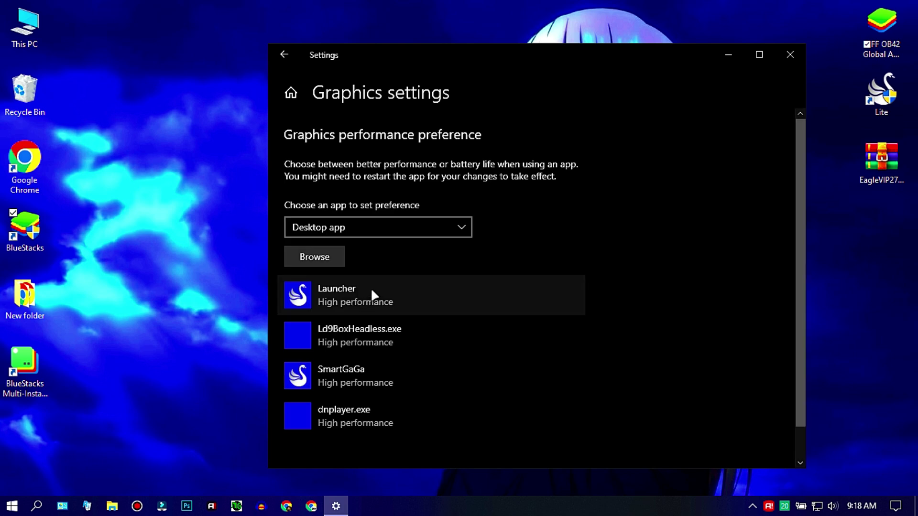
# Step: Add Bluestacks.exe from C:\Program Files\BlueStacks to the apps with a graphics performance preference
pyautogui.scroll(-2, 364, 330)
pyautogui.click(330, 217)
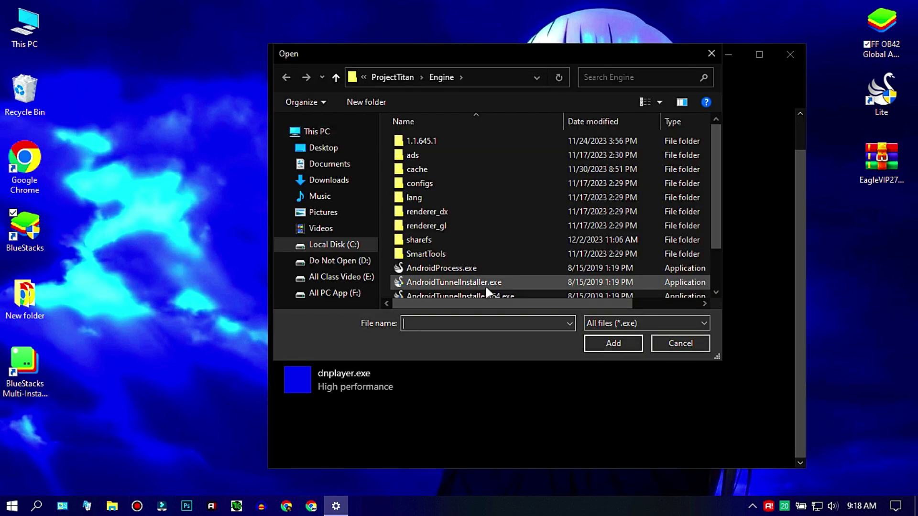
pyautogui.click(334, 245)
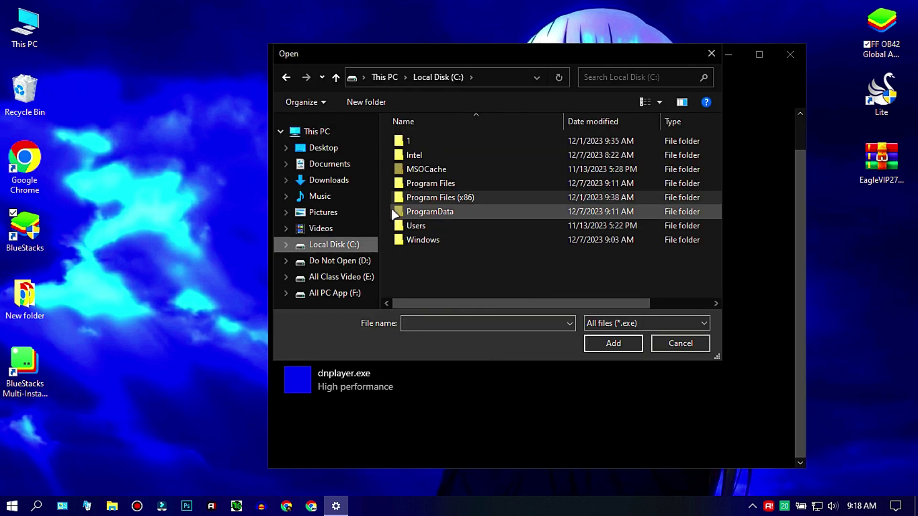
pyautogui.doubleClick(437, 185)
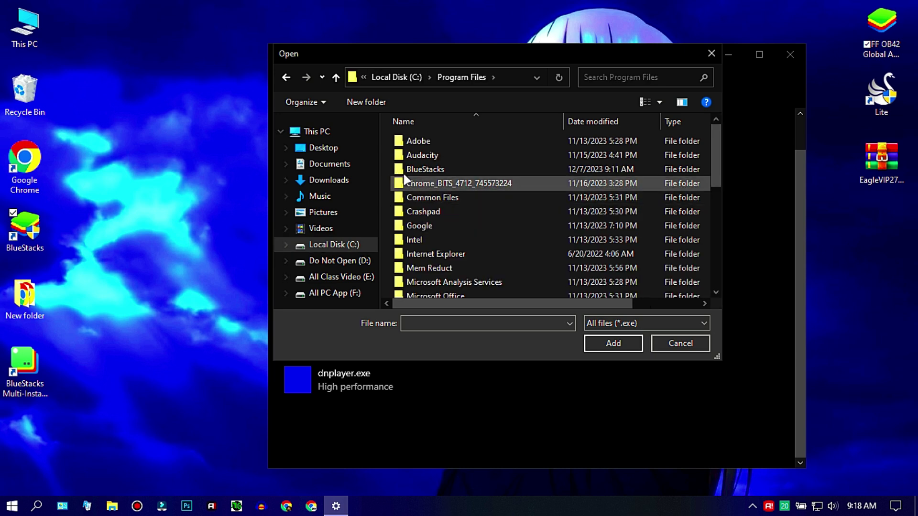
pyautogui.doubleClick(410, 173)
pyautogui.click(438, 180)
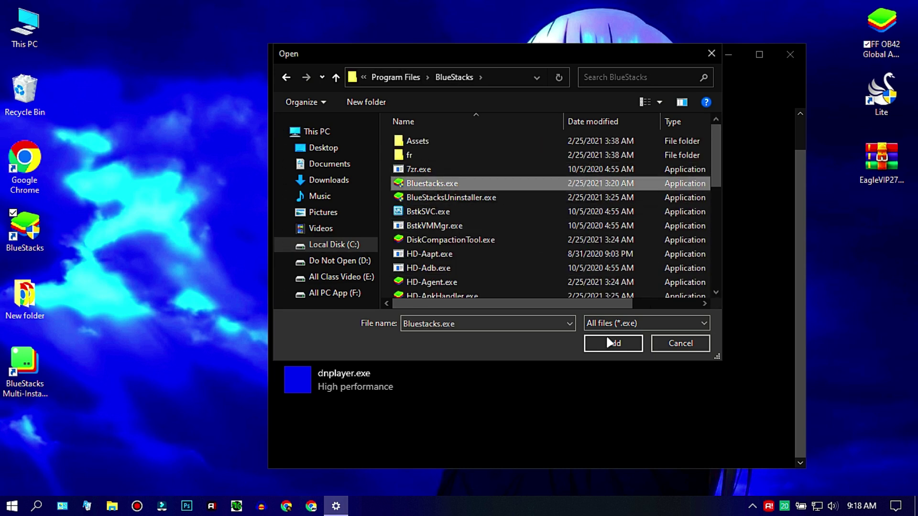
pyautogui.click(610, 343)
# Step: Set the graphics preference of BlueStacks 4 to High performance and save it
pyautogui.click(402, 311)
pyautogui.click(478, 313)
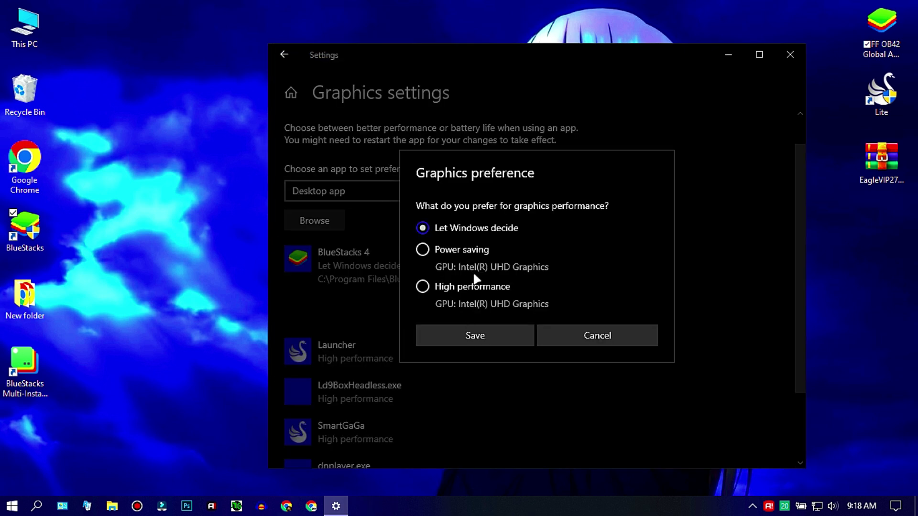
pyautogui.click(470, 287)
pyautogui.click(464, 330)
# Step: Add HD-Agent.exe from the BlueStacks program folder, set its graphics preference to High performance, and close Settings
pyautogui.click(325, 219)
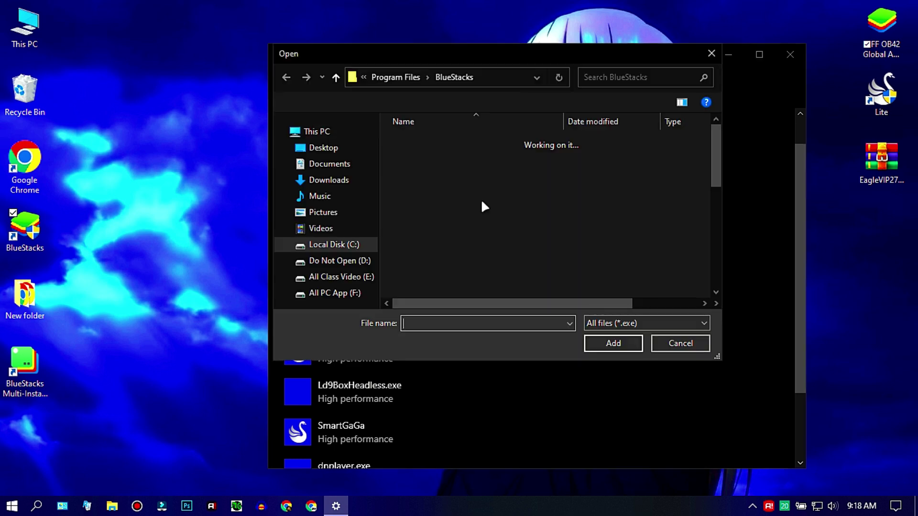
pyautogui.scroll(-1, 478, 232)
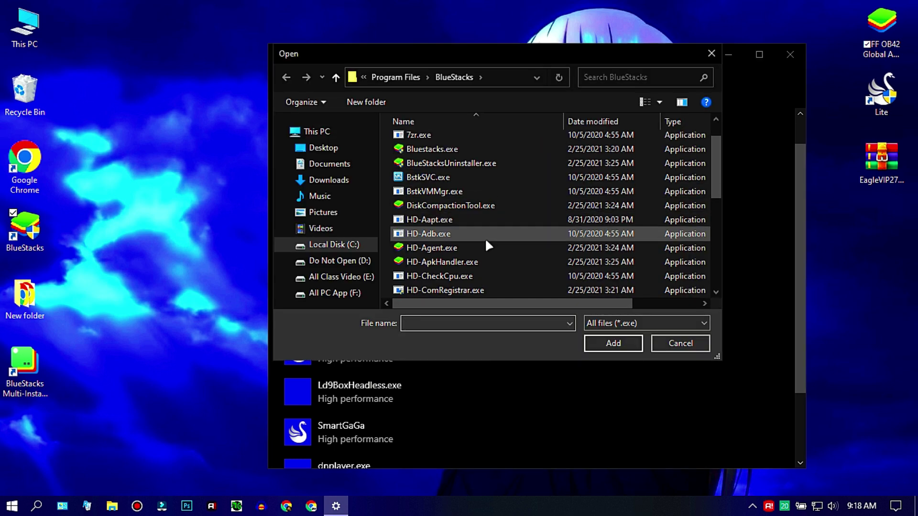
pyautogui.click(457, 253)
pyautogui.click(614, 342)
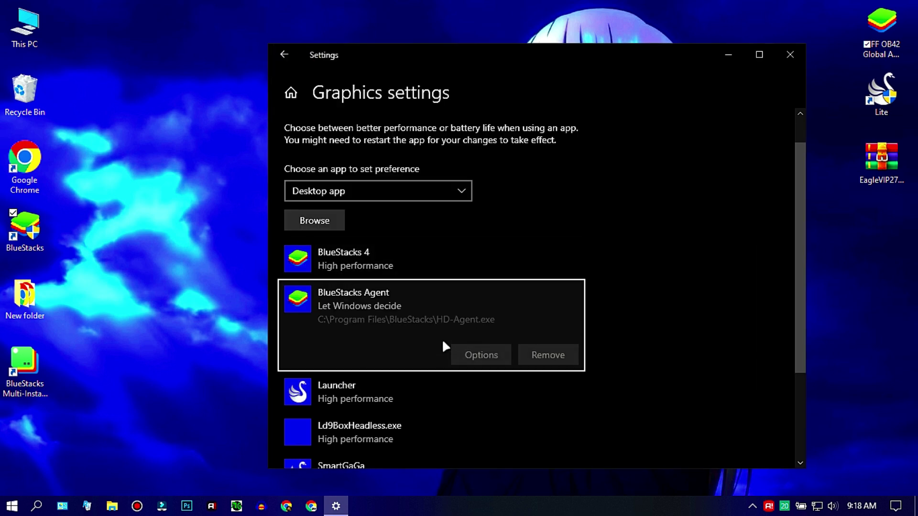
pyautogui.click(479, 356)
pyautogui.click(452, 283)
pyautogui.click(463, 333)
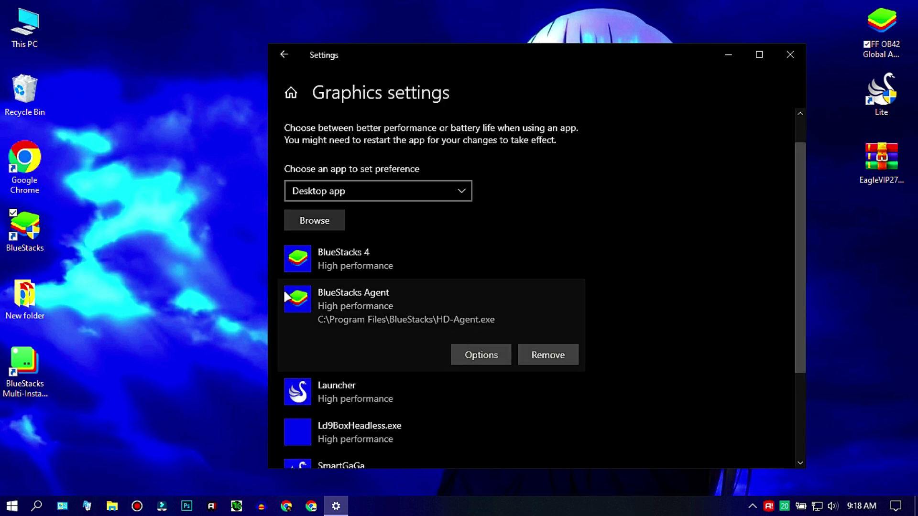
pyautogui.click(784, 63)
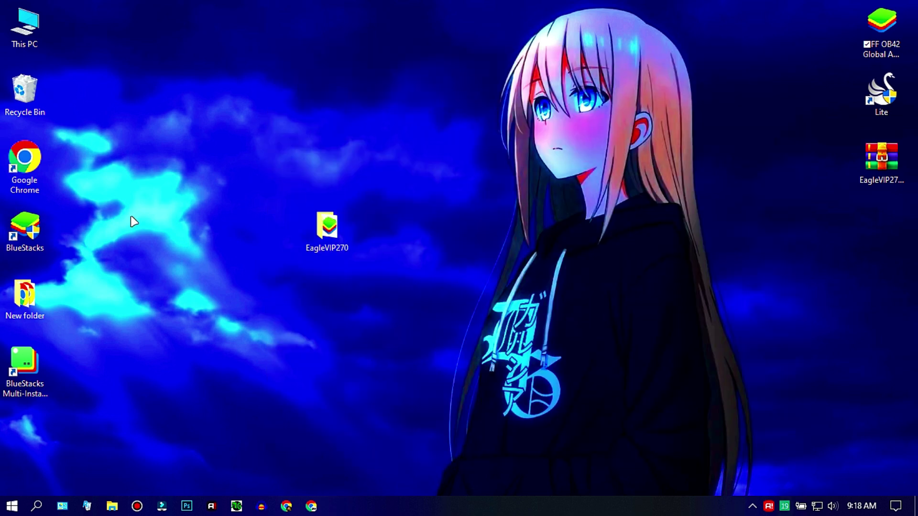
# Step: Launch BlueStacks from the desktop, dismiss the App of the day offer, and show the My games page
pyautogui.doubleClick(21, 234)
pyautogui.click(386, 342)
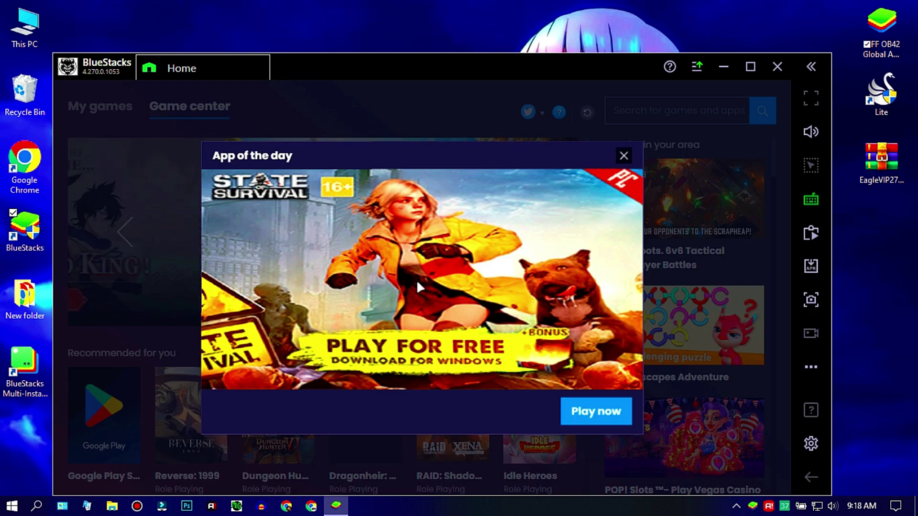
pyautogui.click(624, 156)
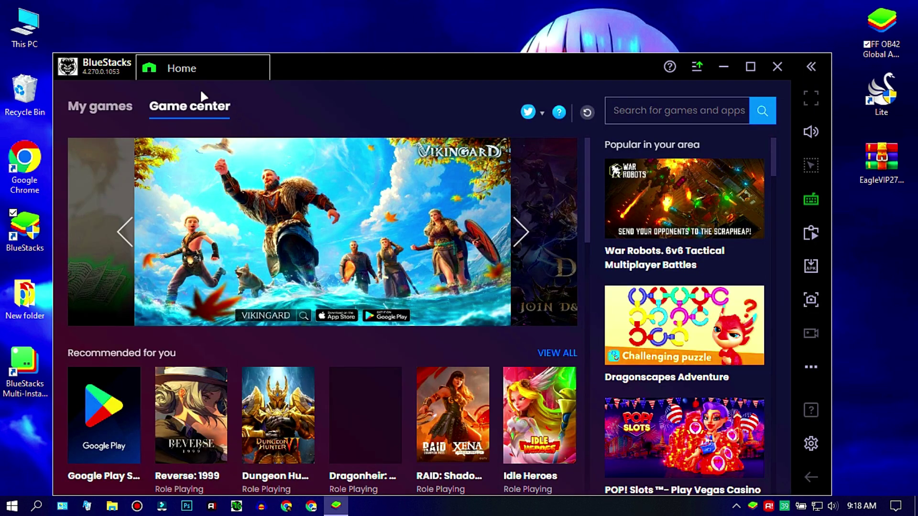
pyautogui.click(103, 109)
pyautogui.moveTo(349, 55); pyautogui.dragTo(379, 44)
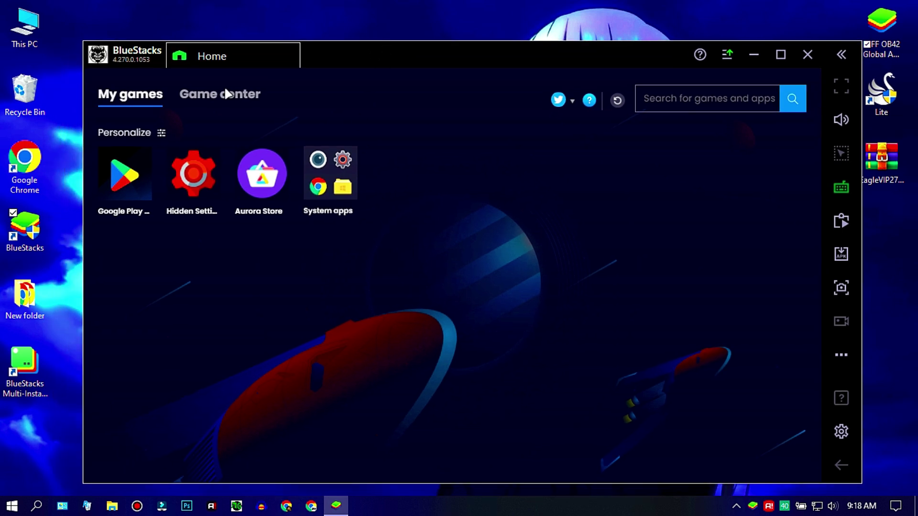
# Step: Open the BlueStacks settings and check the version information on the About page
pyautogui.click(723, 54)
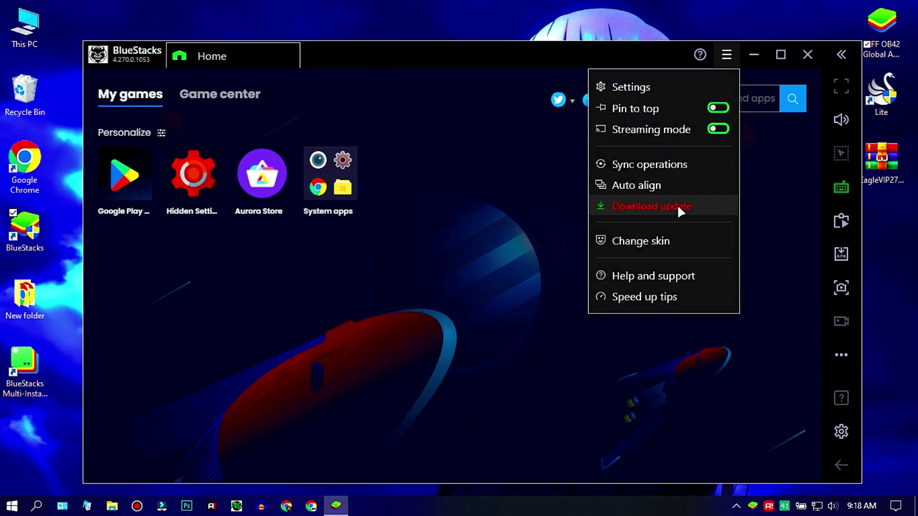
pyautogui.click(639, 93)
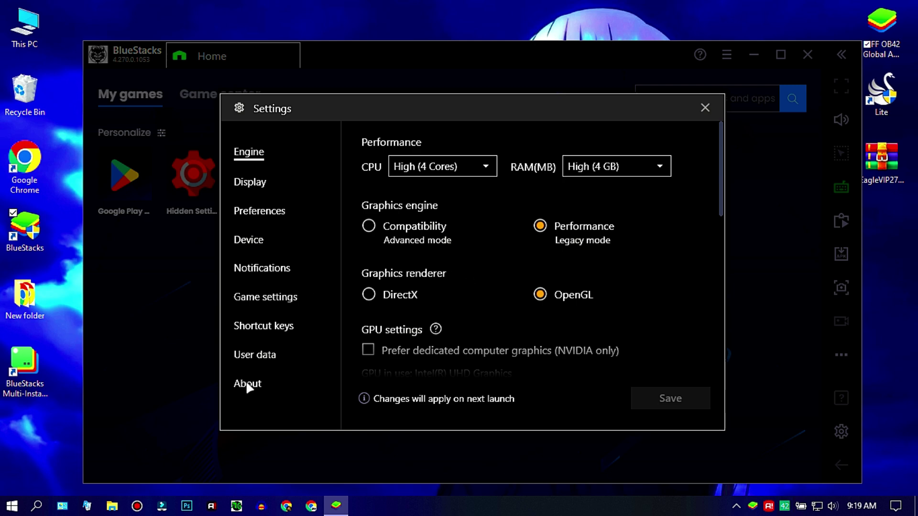
pyautogui.click(248, 385)
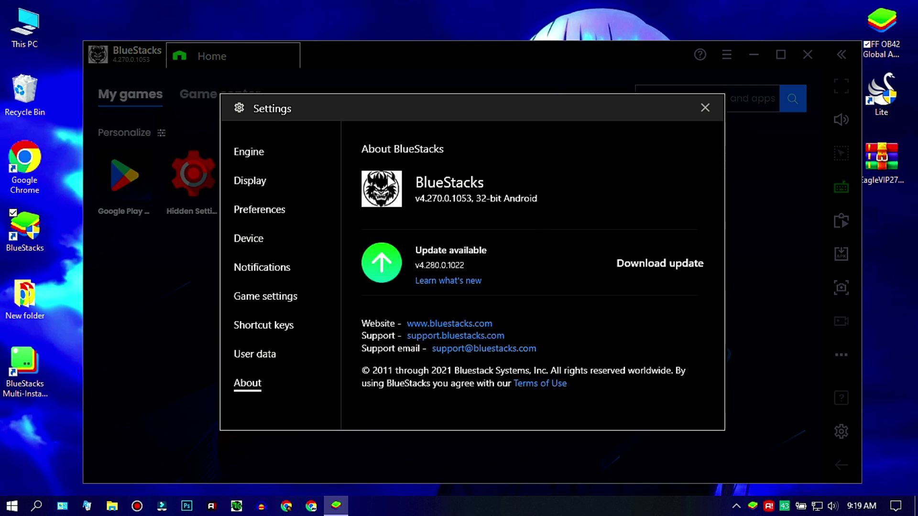
# Step: Enable high frame rates and the gameplay FPS display, set the frame rate to 240 FPS, and save the Engine settings
pyautogui.click(247, 154)
pyautogui.scroll(1, 545, 290)
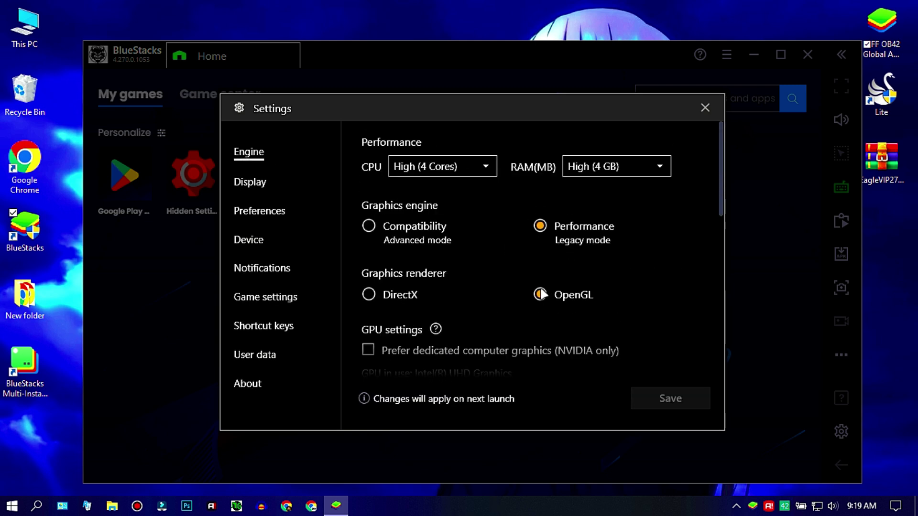
pyautogui.scroll(-10, 624, 287)
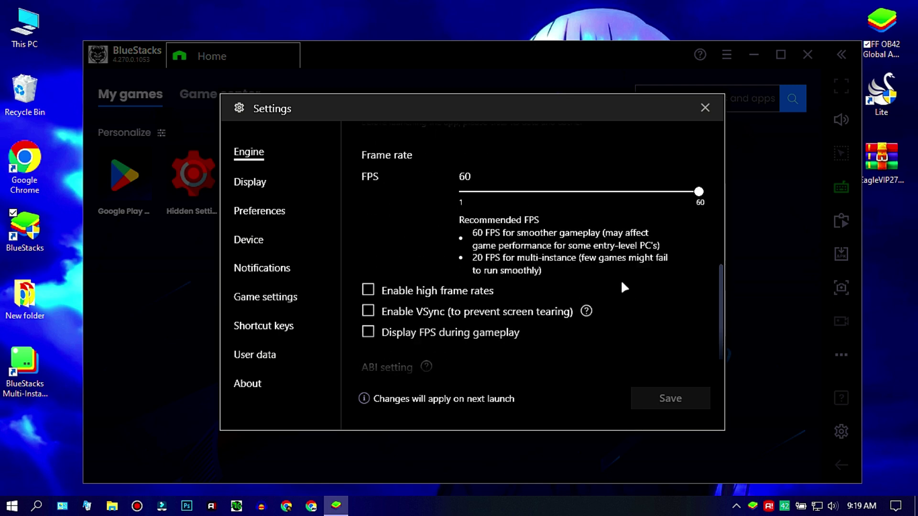
pyautogui.click(436, 291)
pyautogui.click(412, 333)
pyautogui.moveTo(522, 193); pyautogui.dragTo(704, 192)
pyautogui.scroll(-1, 617, 262)
pyautogui.scroll(6, 624, 266)
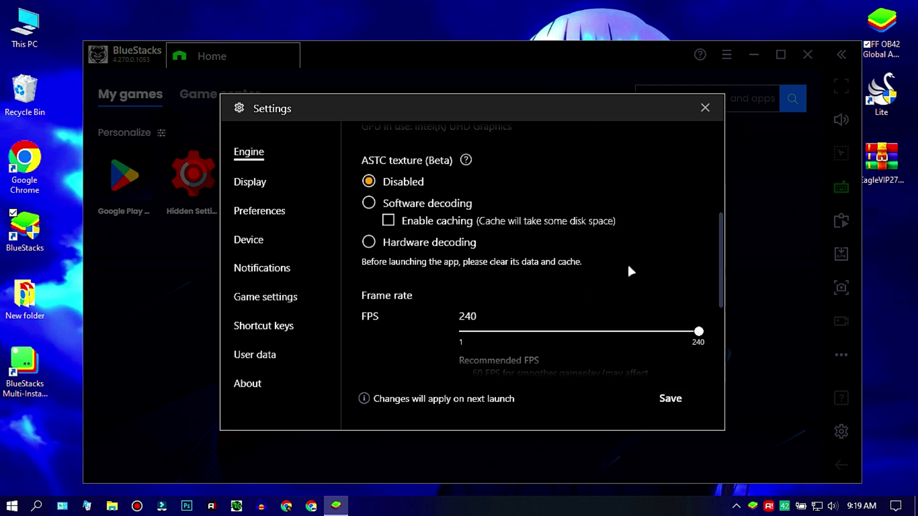
pyautogui.scroll(-3, 628, 266)
pyautogui.scroll(3, 629, 268)
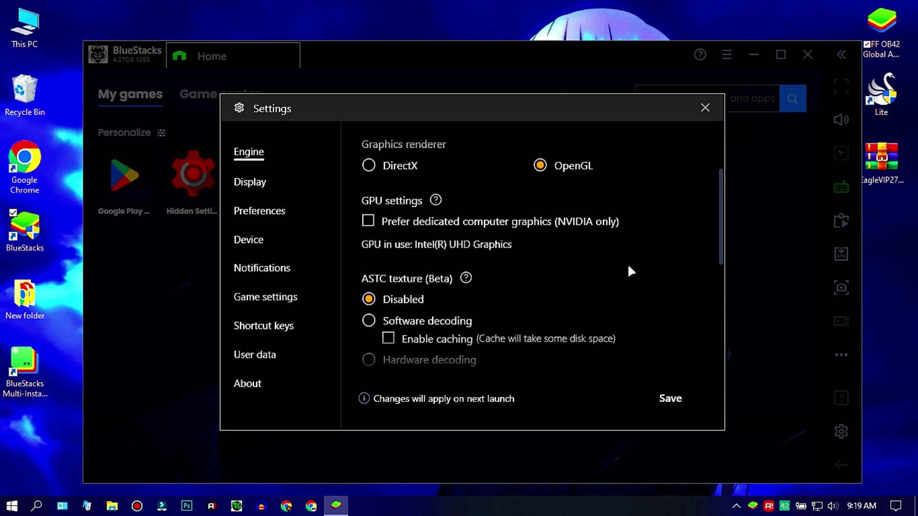
pyautogui.scroll(-4, 628, 268)
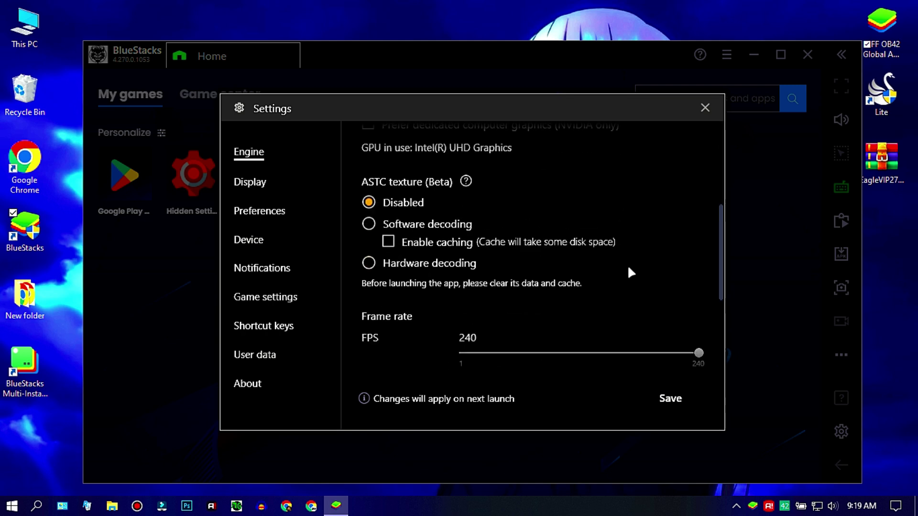
pyautogui.click(672, 401)
# Step: Try the 960 x 540 display resolution and switch back to 1280 x 720
pyautogui.click(287, 197)
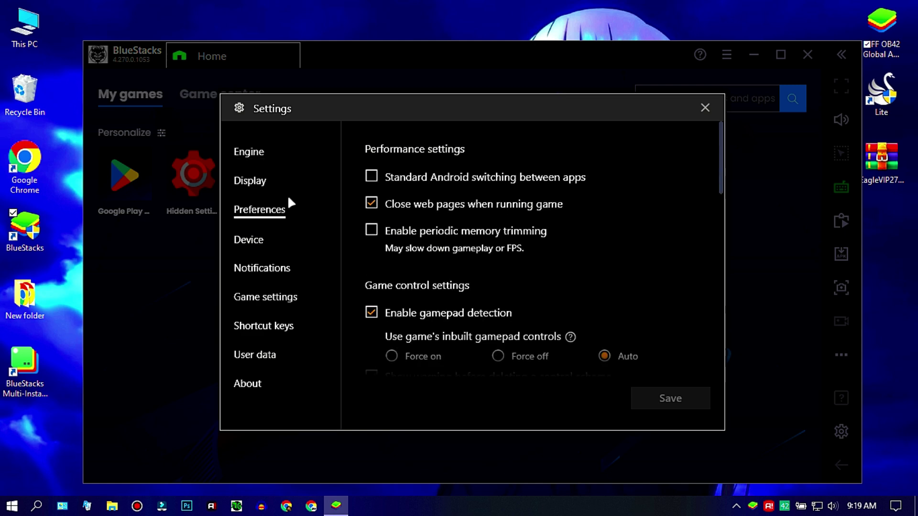
pyautogui.click(282, 181)
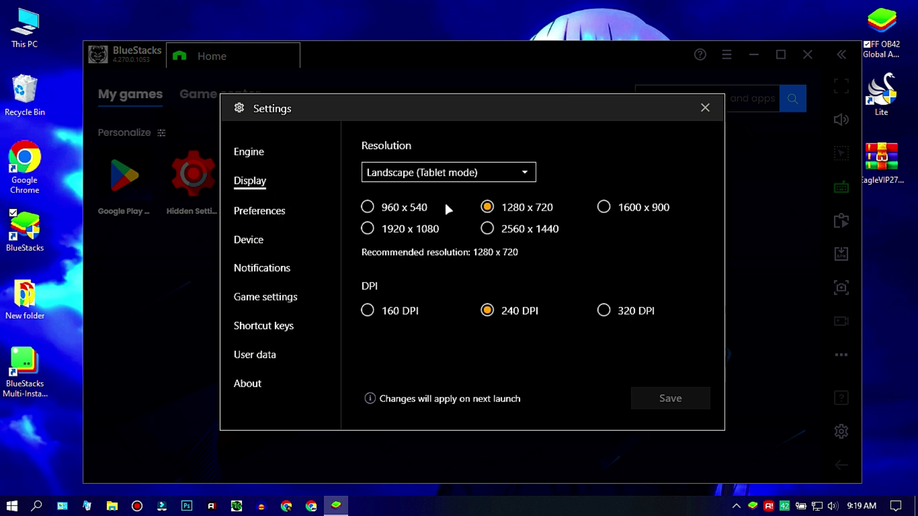
pyautogui.click(390, 209)
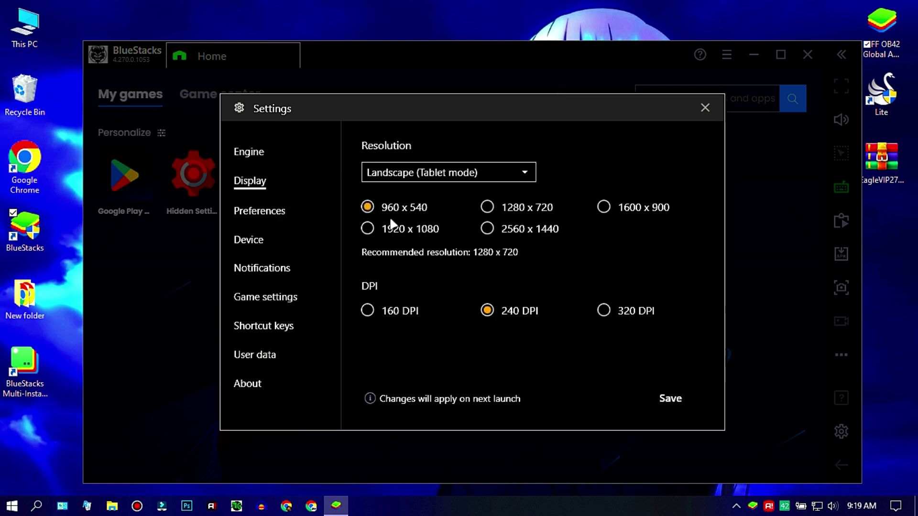
pyautogui.click(499, 208)
# Step: Look through the Preferences, Device and Notifications settings, and save the white cursor for all games in Game settings
pyautogui.click(256, 212)
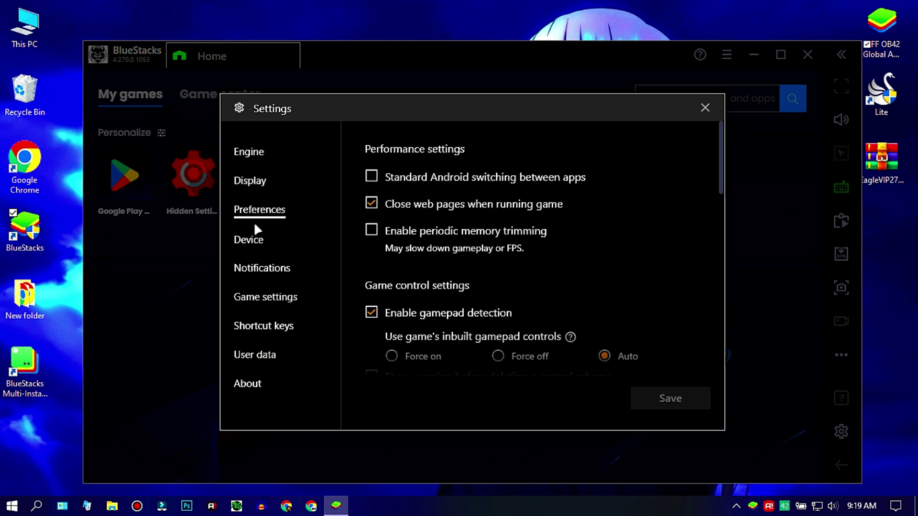
pyautogui.click(249, 238)
pyautogui.click(252, 268)
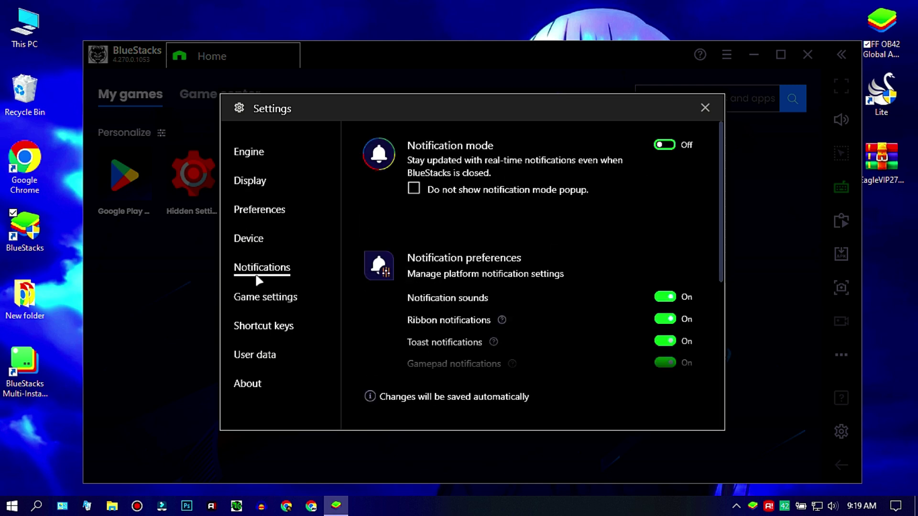
pyautogui.click(258, 297)
pyautogui.click(491, 163)
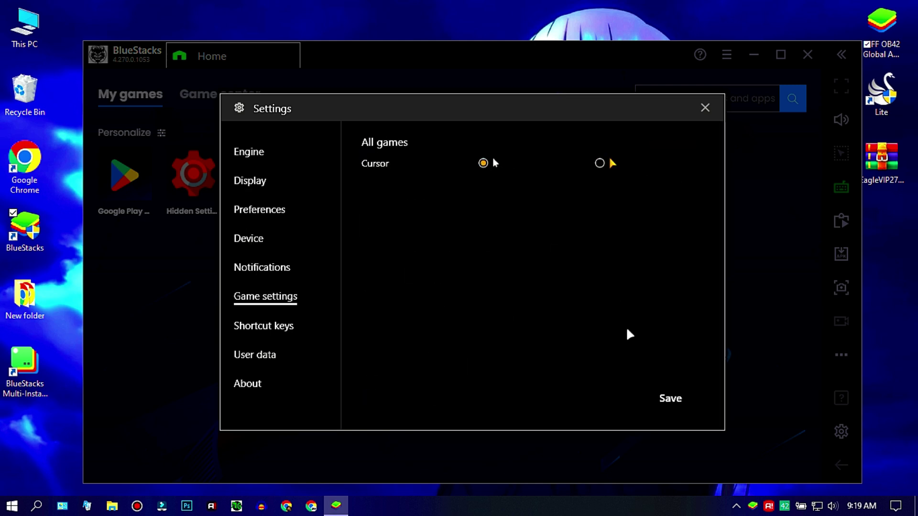
pyautogui.click(654, 406)
# Step: Review the Shortcut keys, User data and About settings pages and close the BlueStacks settings
pyautogui.click(264, 326)
pyautogui.scroll(-10, 266, 330)
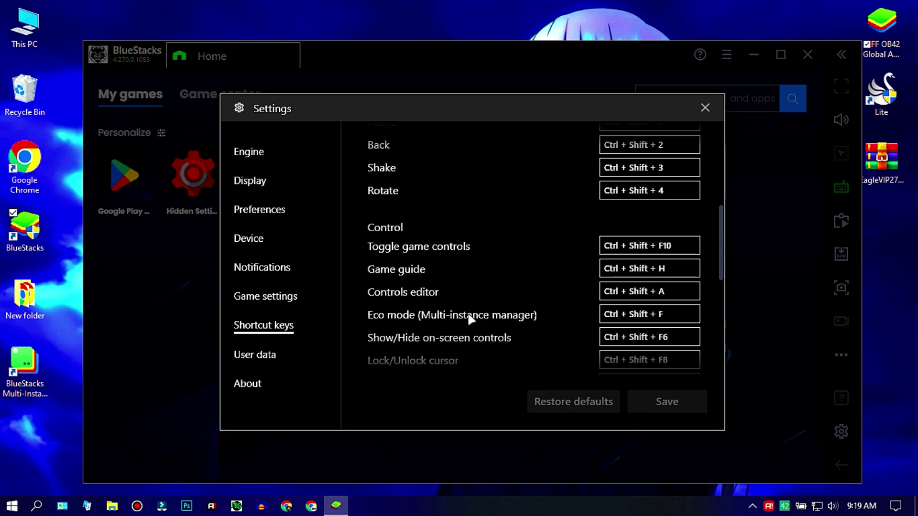
pyautogui.click(262, 353)
pyautogui.click(255, 383)
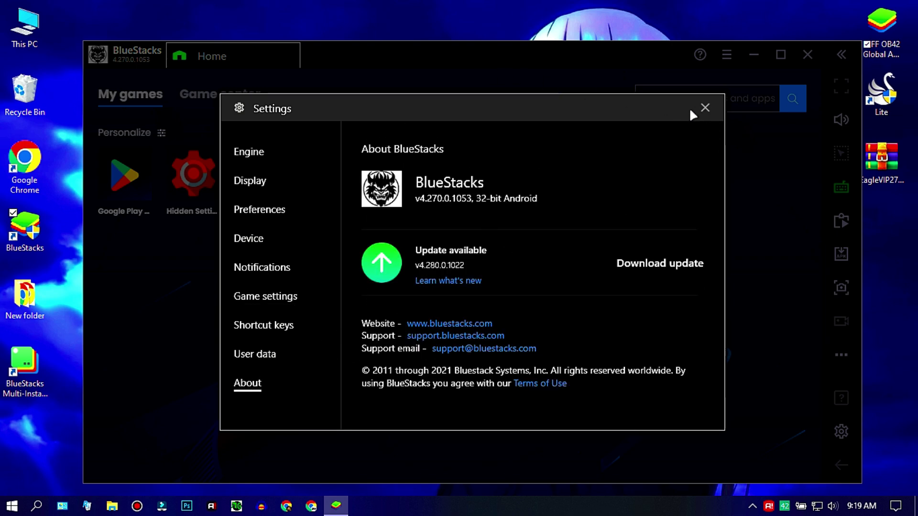
pyautogui.click(705, 107)
# Step: Move the BlueStacks window and the APK icon apart, and install FF OB42 Global Amazon x86 with BlueStacks APK Installer
pyautogui.moveTo(571, 57); pyautogui.dragTo(452, 59)
pyautogui.moveTo(878, 42); pyautogui.dragTo(833, 259)
pyautogui.rightClick(836, 237)
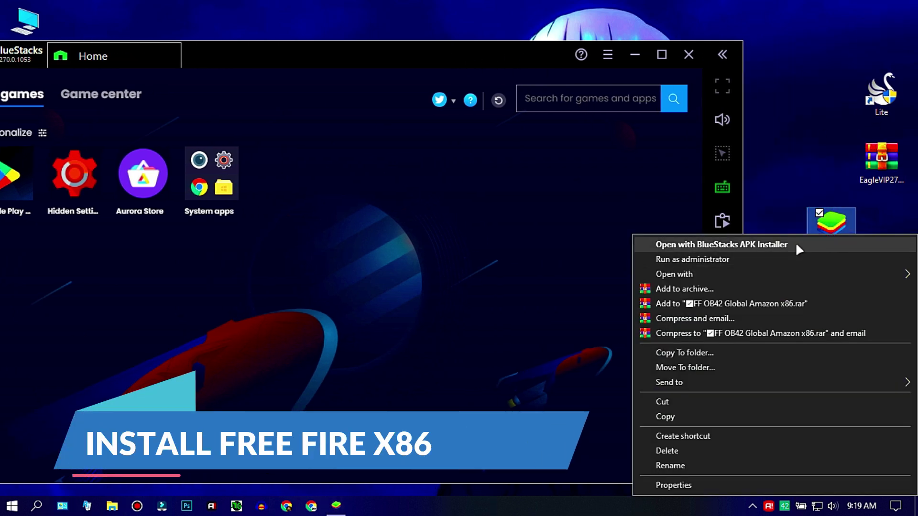
pyautogui.click(796, 245)
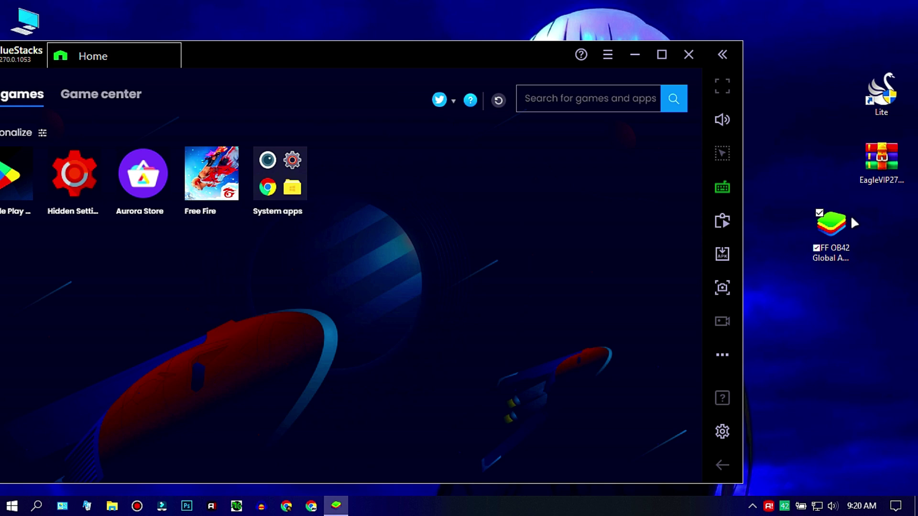
# Step: Reposition the BlueStacks window, launch Free Fire from My games, and dismiss the game guide and fullscreen tips and the Controls pane
pyautogui.moveTo(464, 56); pyautogui.dragTo(570, 54)
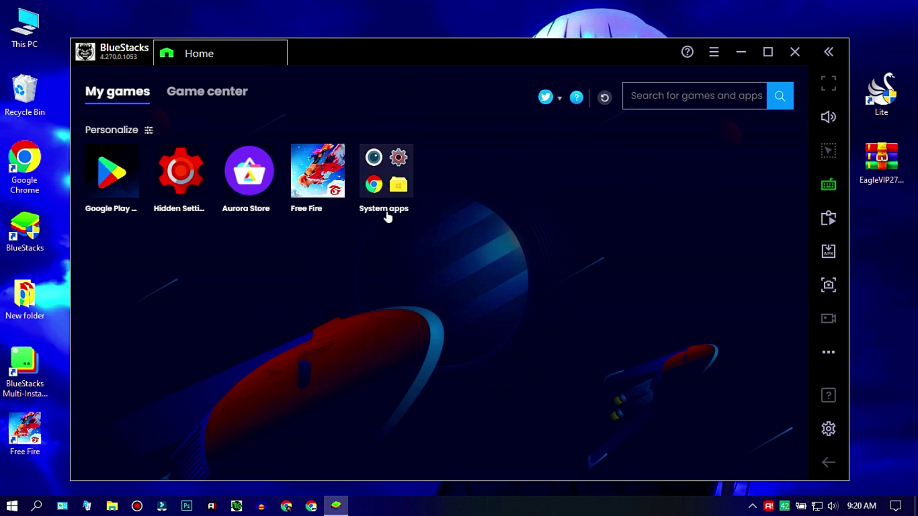
pyautogui.click(316, 174)
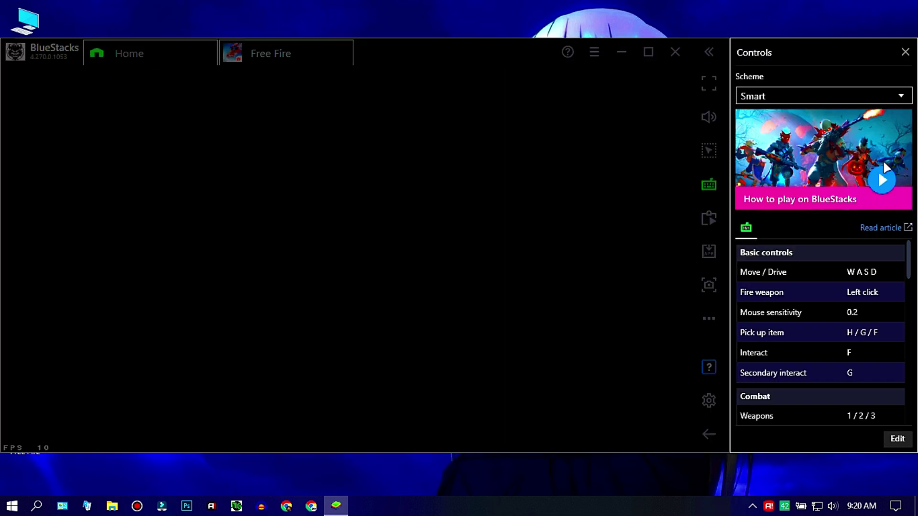
pyautogui.click(603, 177)
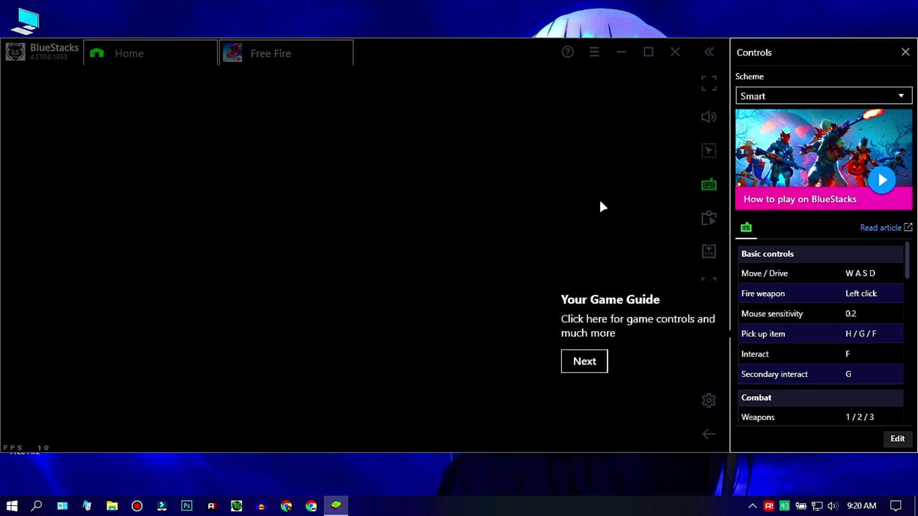
pyautogui.click(582, 361)
pyautogui.click(538, 251)
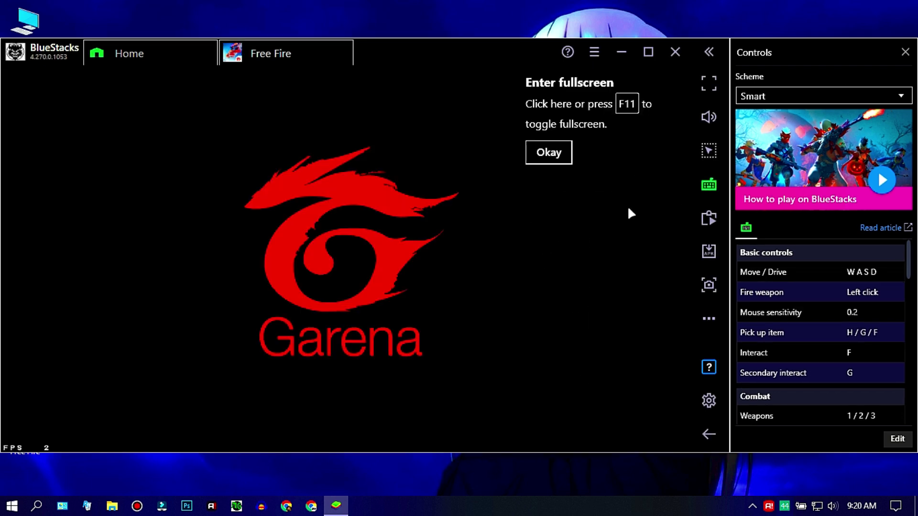
pyautogui.click(543, 150)
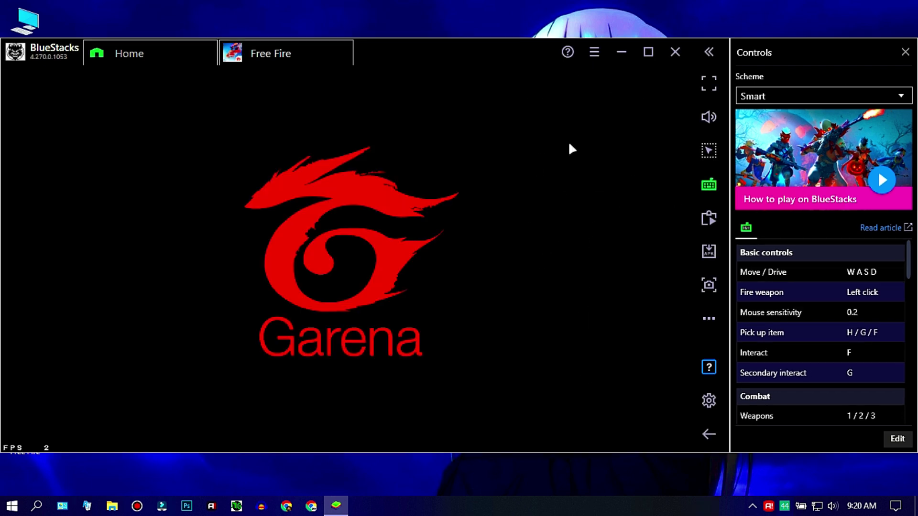
pyautogui.click(905, 53)
pyautogui.click(572, 399)
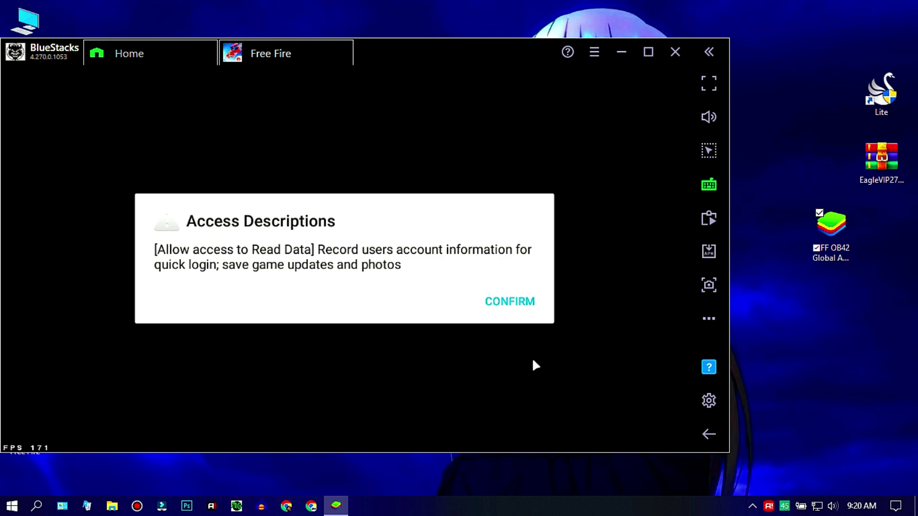
# Step: Grant Free Fire access to photos, media and files, and check the additional sign-in options on its login screen
pyautogui.click(513, 294)
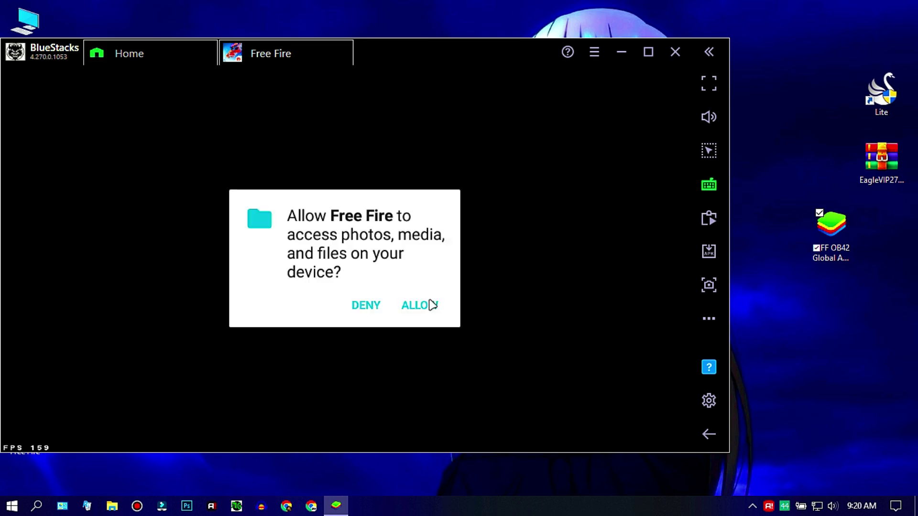
pyautogui.click(430, 305)
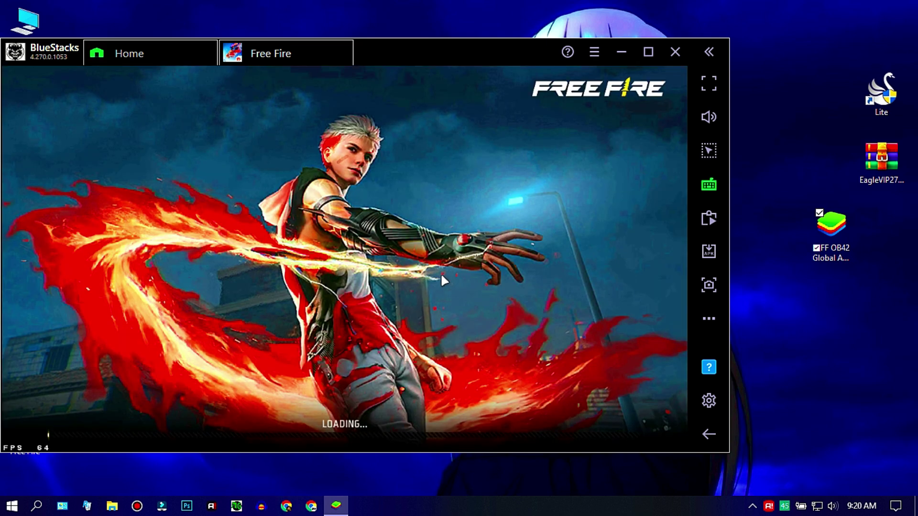
pyautogui.moveTo(428, 60); pyautogui.dragTo(477, 65)
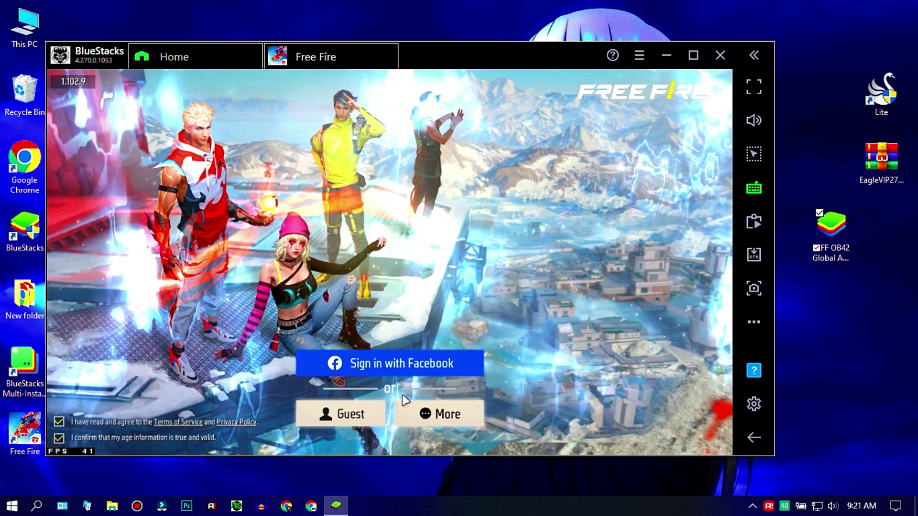
pyautogui.click(407, 406)
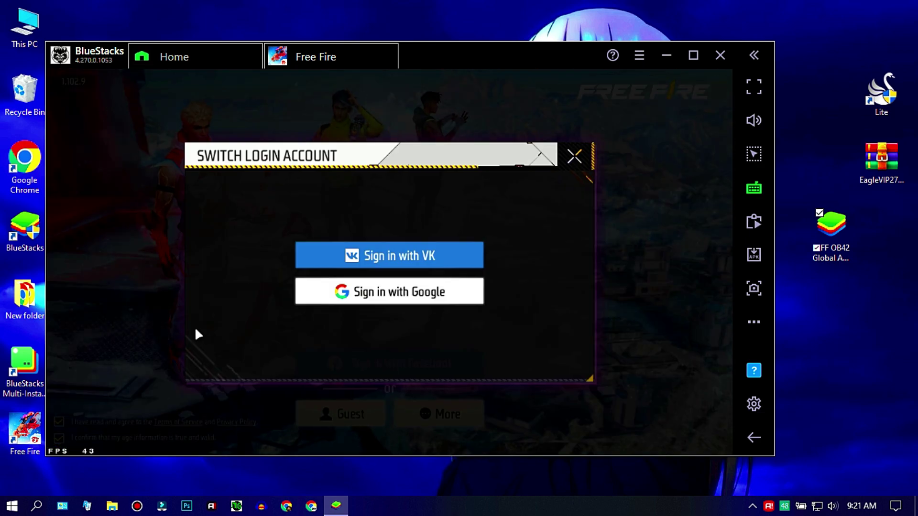
pyautogui.click(574, 156)
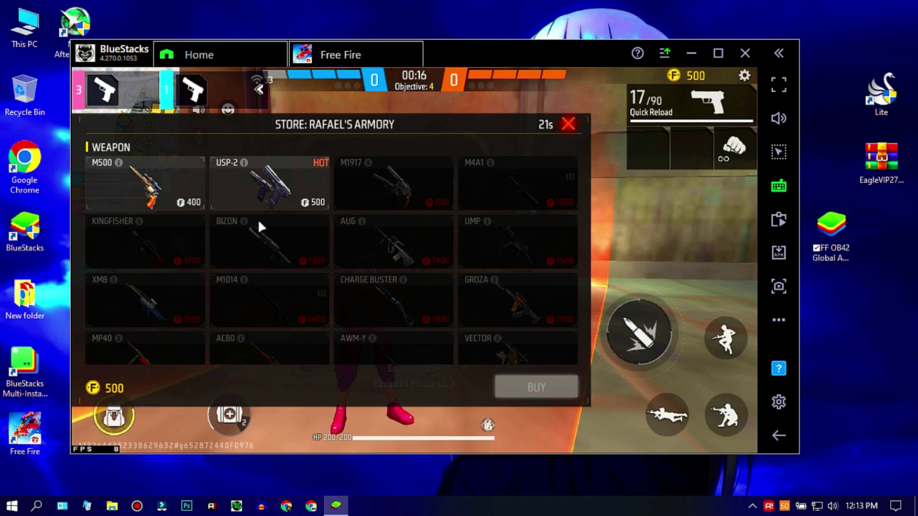
# Step: Buy the USP-2 from Rafael's Armory and fight the opponents with it in the Shipyard match
pyautogui.click(268, 191)
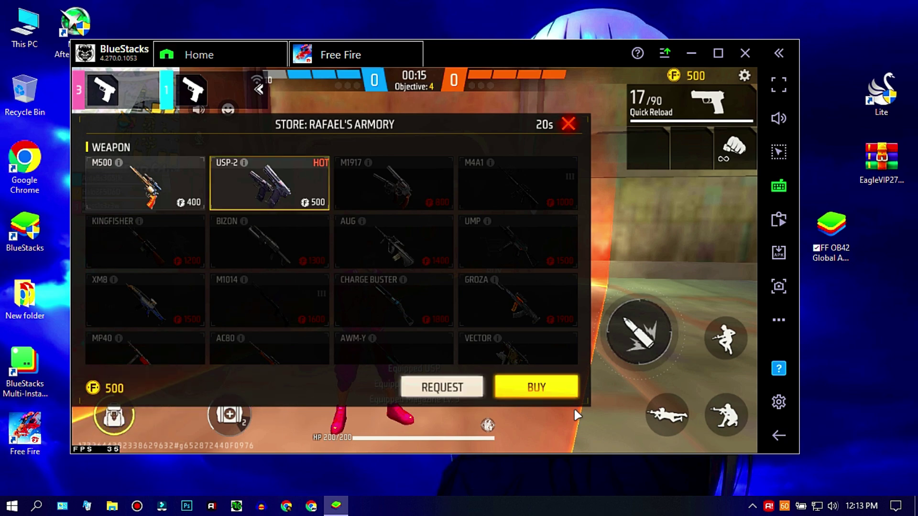
pyautogui.click(536, 387)
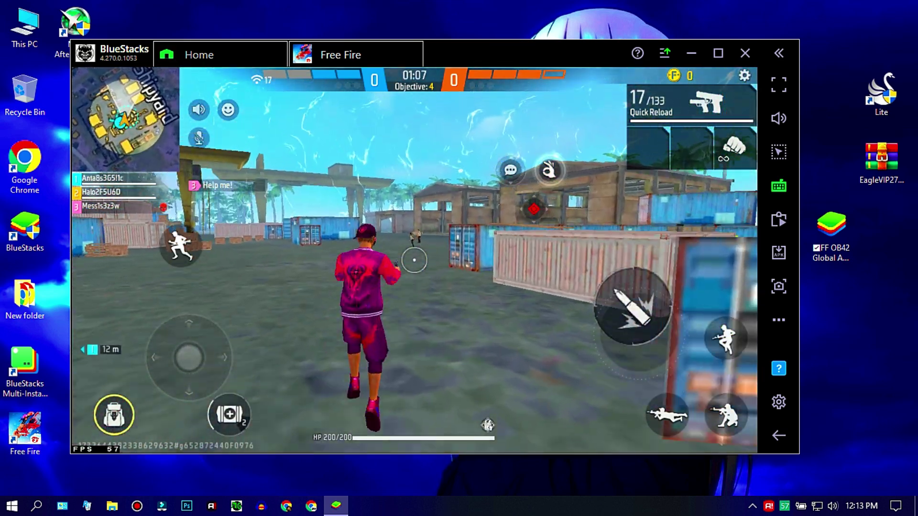
pyautogui.press('w')
pyautogui.press('3')
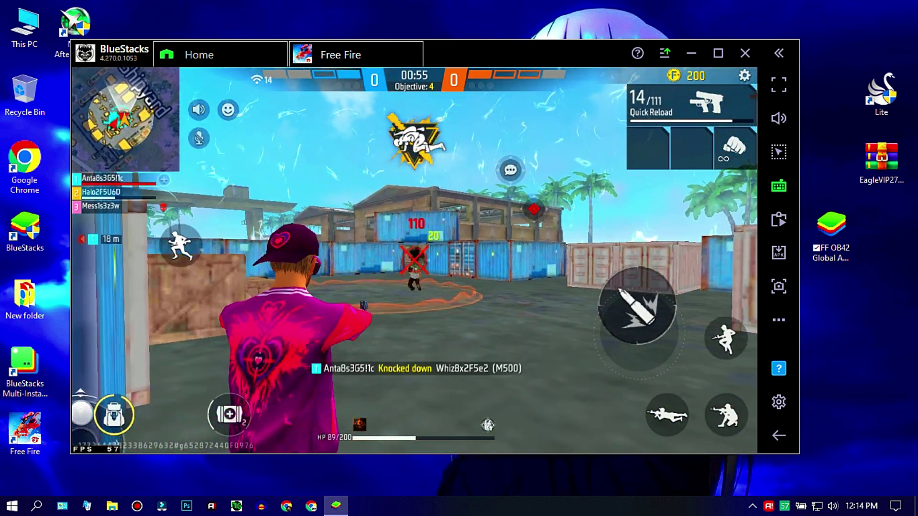
pyautogui.press('w')
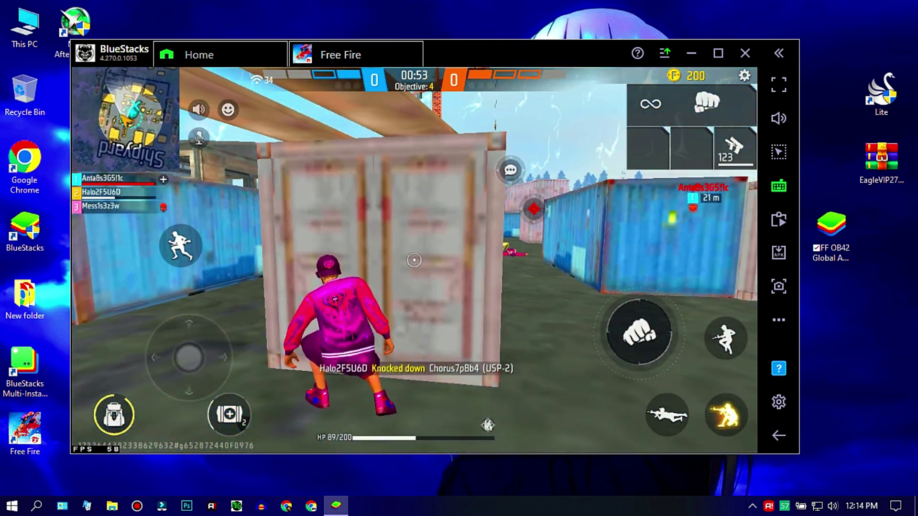
pyautogui.press('3')
pyautogui.click(414, 260)
pyautogui.click(414, 259)
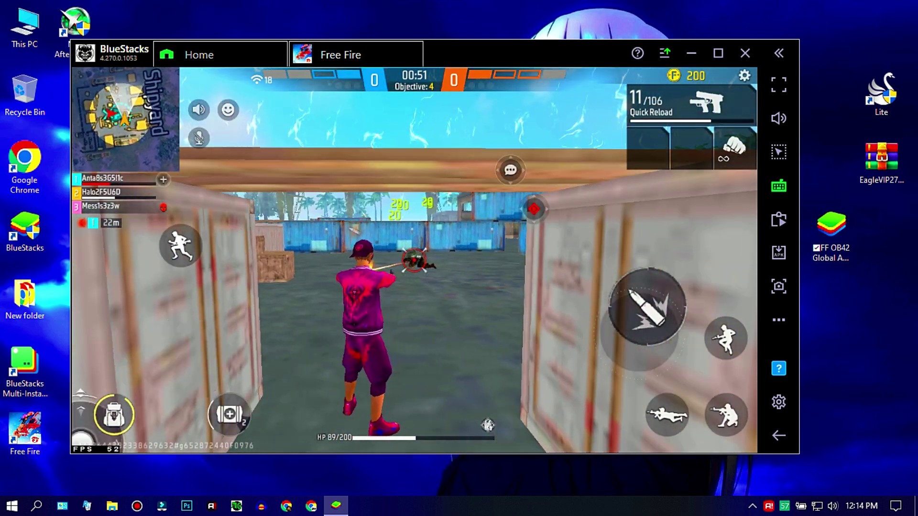
pyautogui.click(414, 260)
# Step: Switch between fists and pistol while moving among the Shipyard containers, and crouch and stand beside one while healing
pyautogui.press('1')
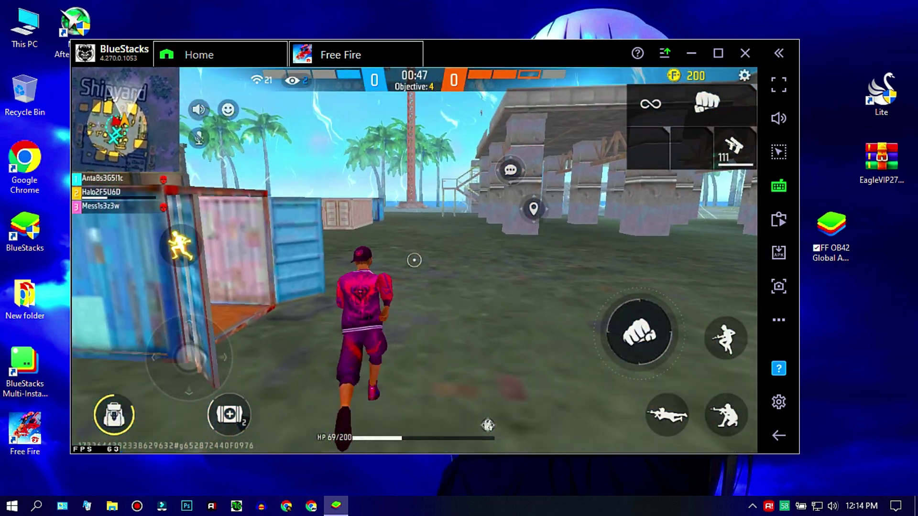
pyautogui.press('3')
pyautogui.press('1')
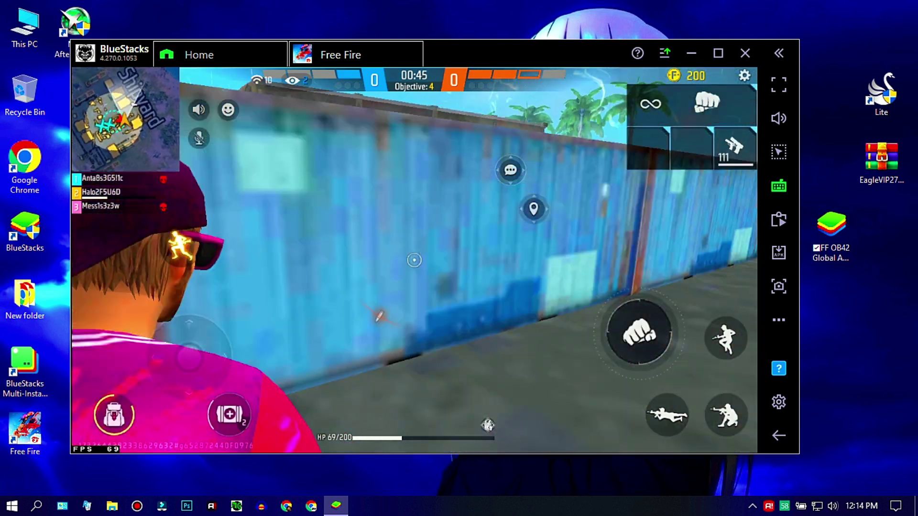
pyautogui.press('c')
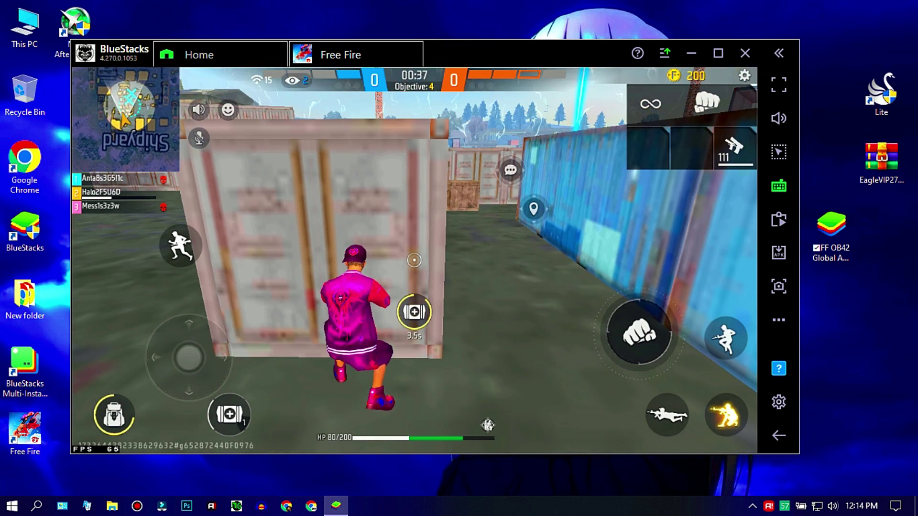
pyautogui.press('c')
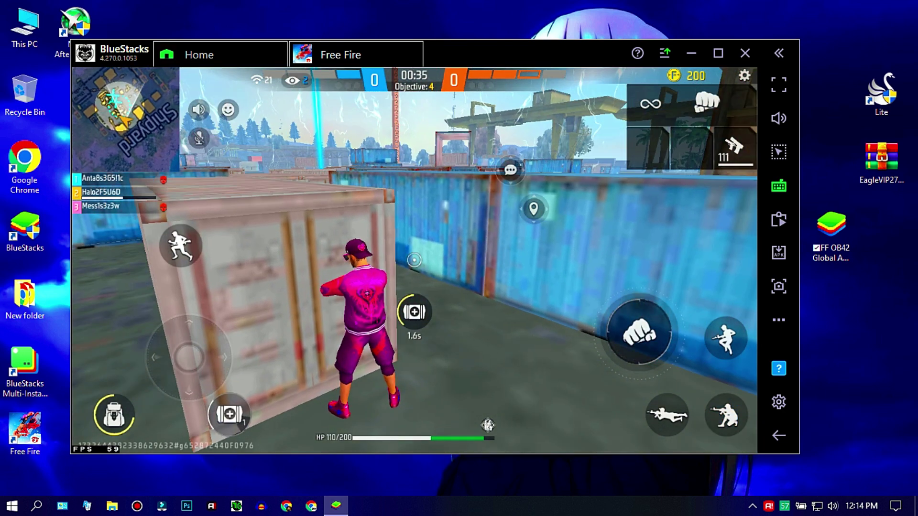